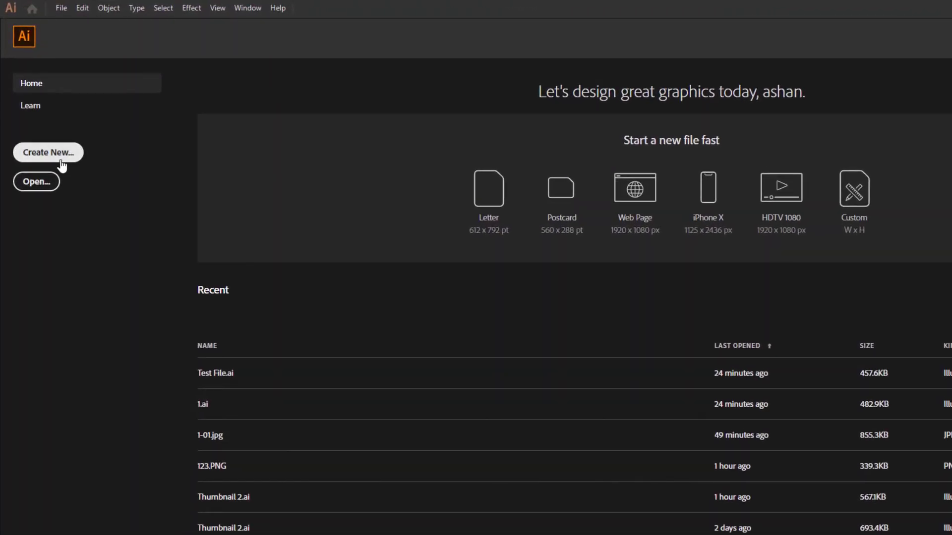
# Start a new document named Warp Text In 3D Sphere, 3000 px wide by 2000 px high in pixels
pyautogui.click(62, 163)
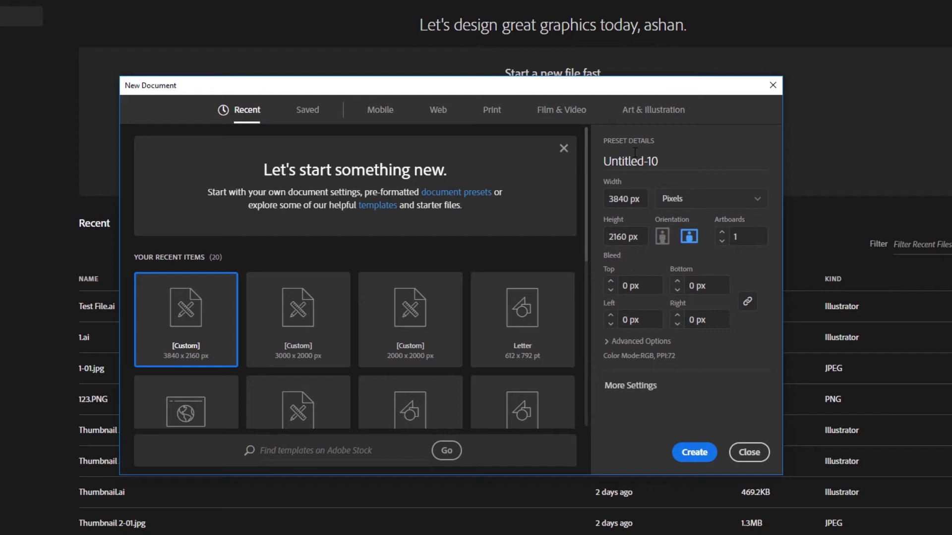
pyautogui.moveTo(659, 161); pyautogui.dragTo(595, 159)
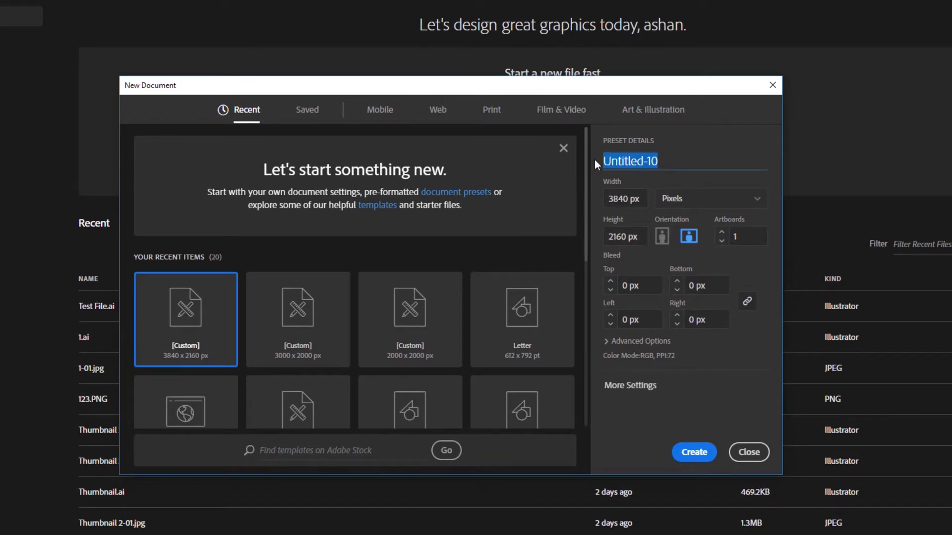
pyautogui.write('Warp')
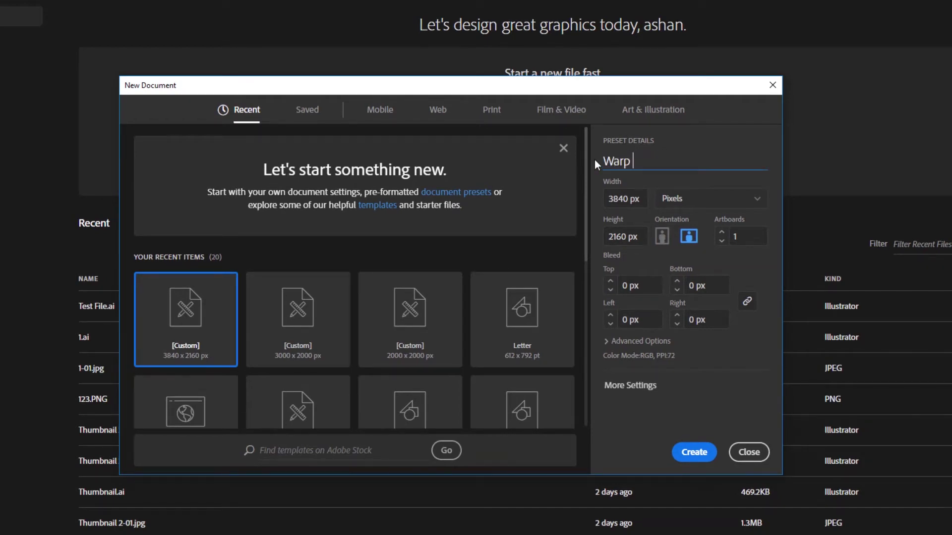
pyautogui.write(' Text ')
pyautogui.write('In 3D')
pyautogui.write(' Sph')
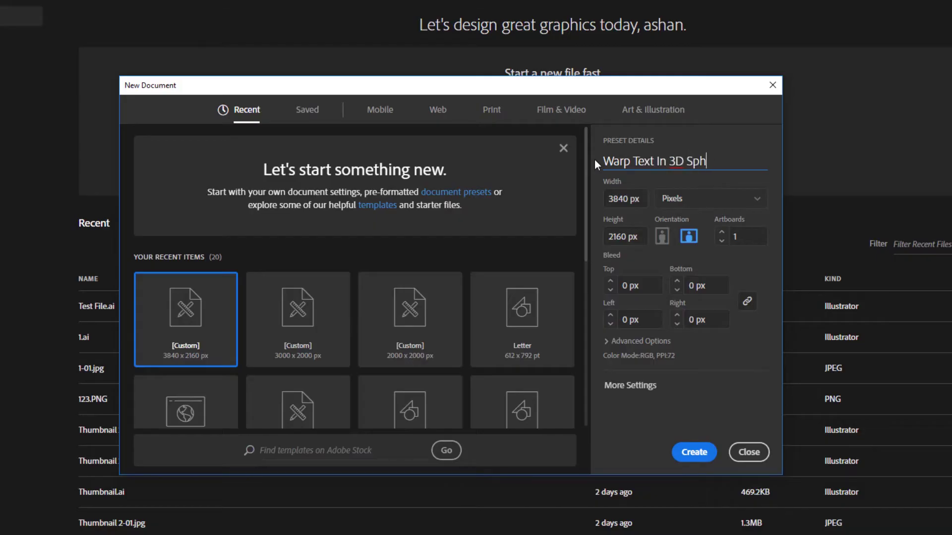
pyautogui.write('ere')
pyautogui.click(703, 200)
pyautogui.click(699, 329)
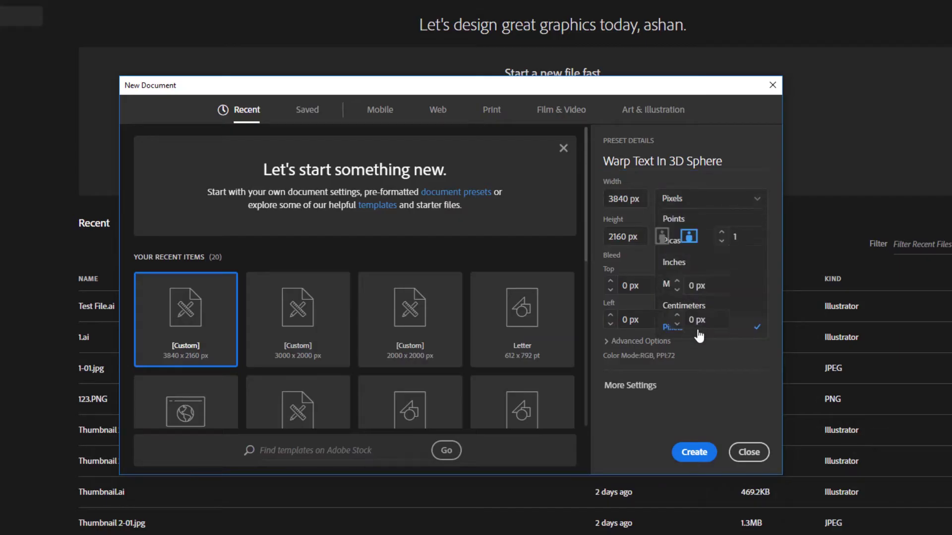
pyautogui.moveTo(646, 199); pyautogui.dragTo(608, 199)
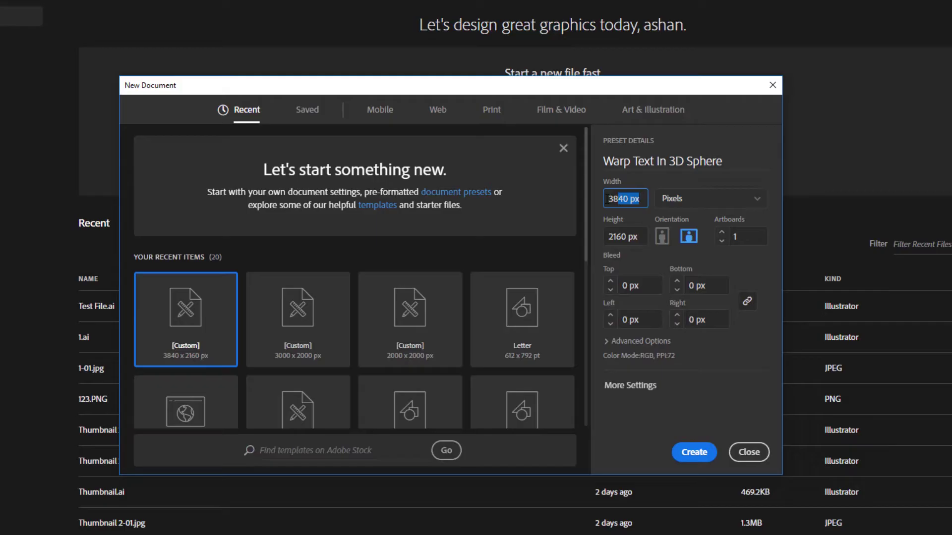
pyautogui.write('3000')
pyautogui.press('Tab')
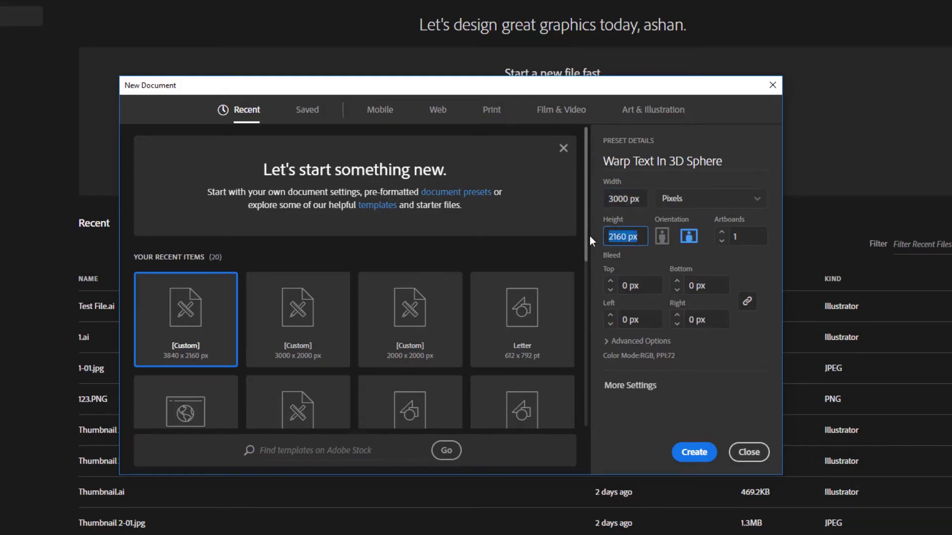
pyautogui.write('2000')
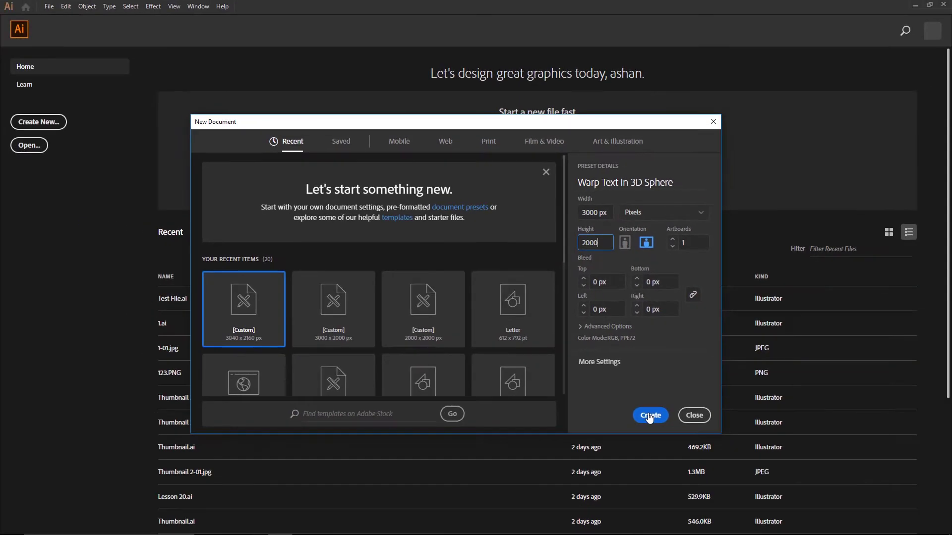
# Create the document and fit the whole artboard in the window
pyautogui.click(651, 351)
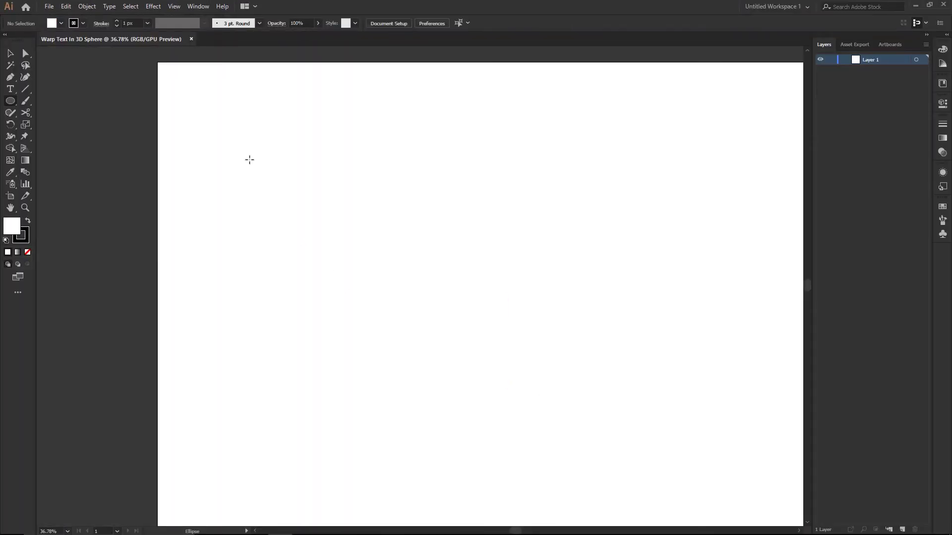
pyautogui.click(174, 7)
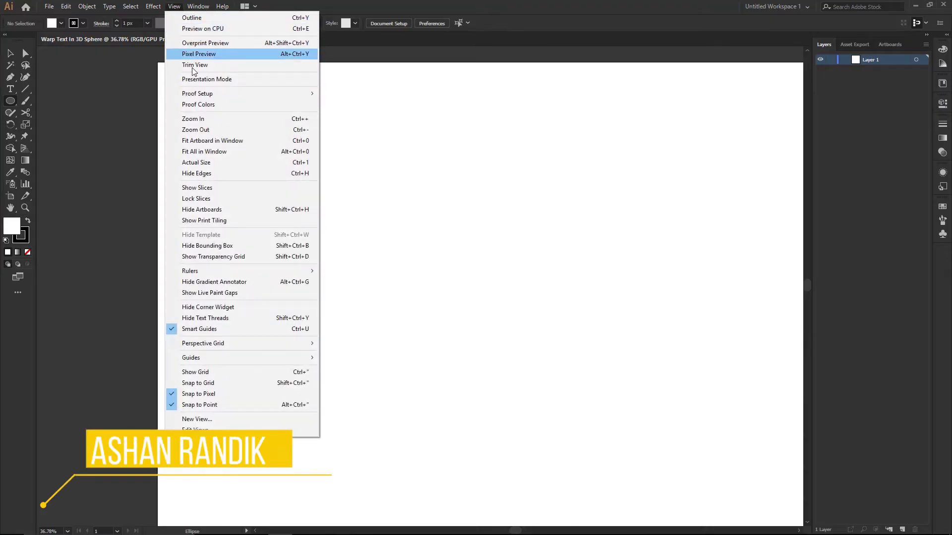
pyautogui.click(207, 141)
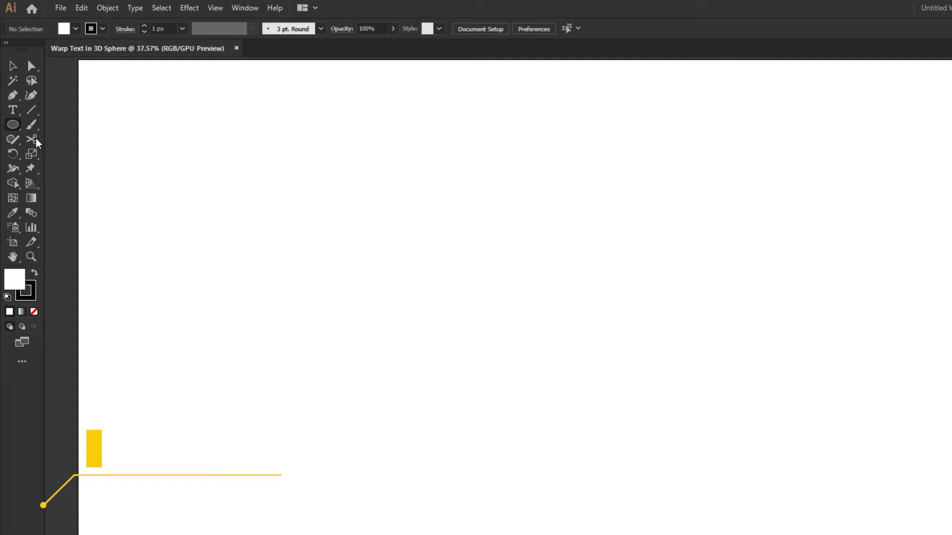
# Add an exact 1230 × 1230 px circle with the Ellipse tool
pyautogui.click(13, 127)
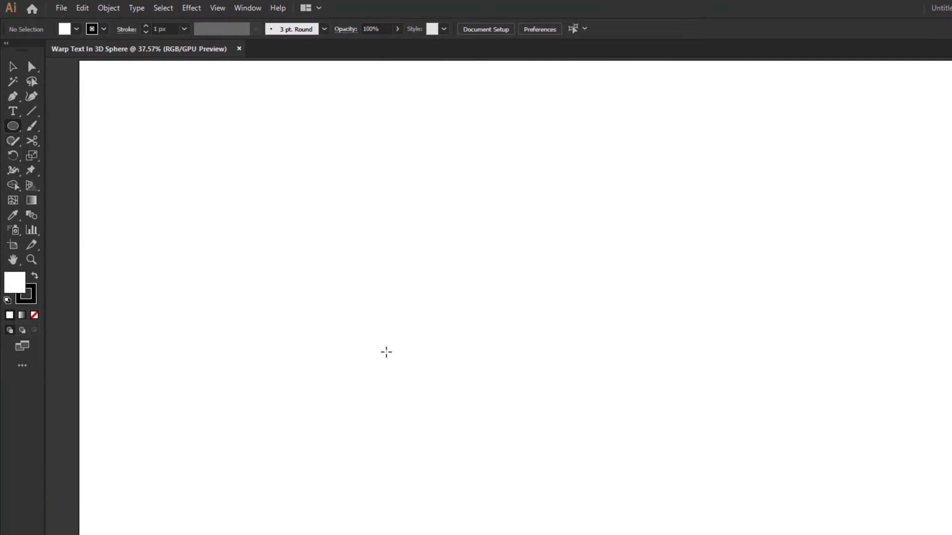
pyautogui.click(482, 324)
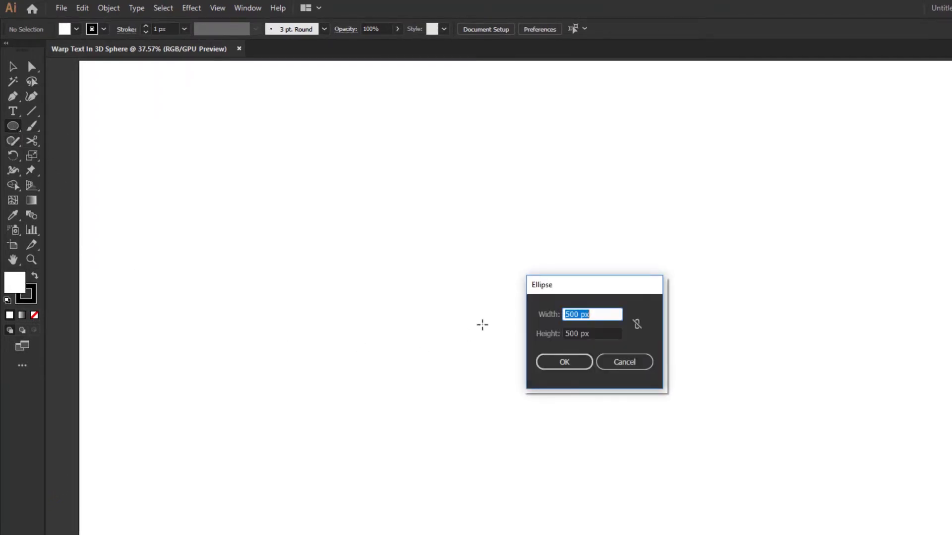
pyautogui.write('1230')
pyautogui.press('Tab')
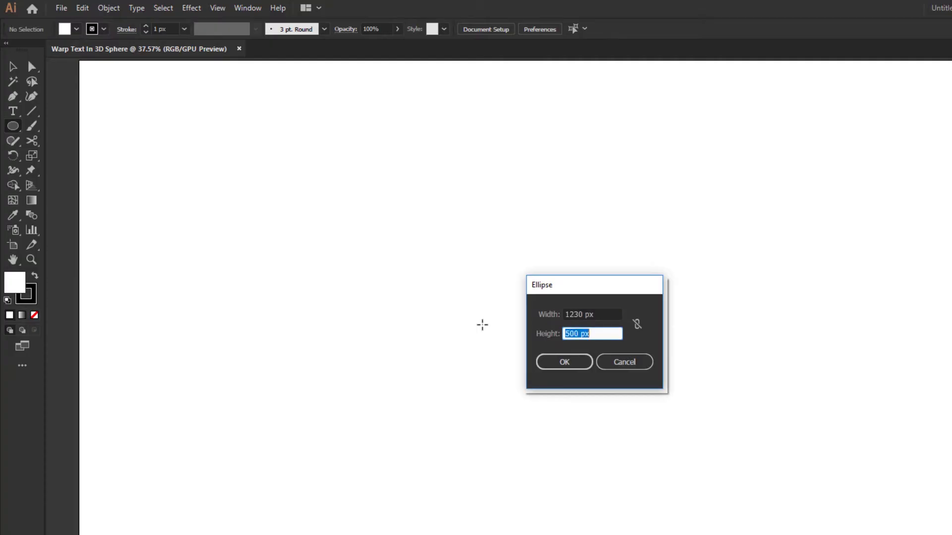
pyautogui.write('1230')
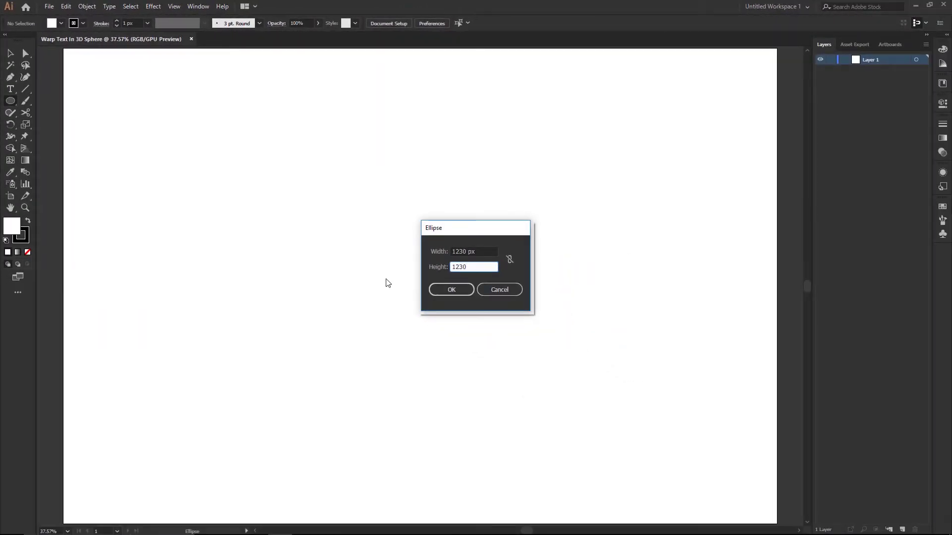
pyautogui.click(456, 294)
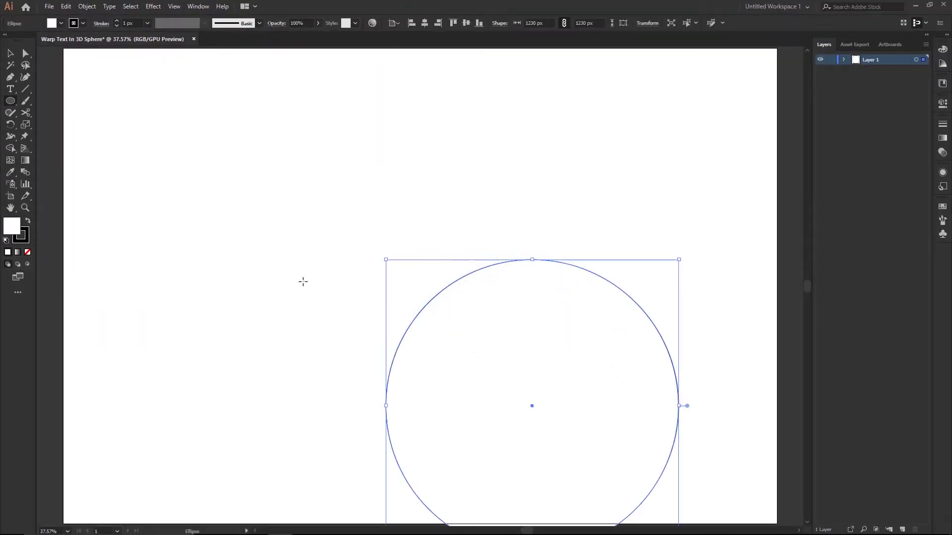
# Align the circle to the artboard, centring it horizontally and vertically
pyautogui.click(8, 55)
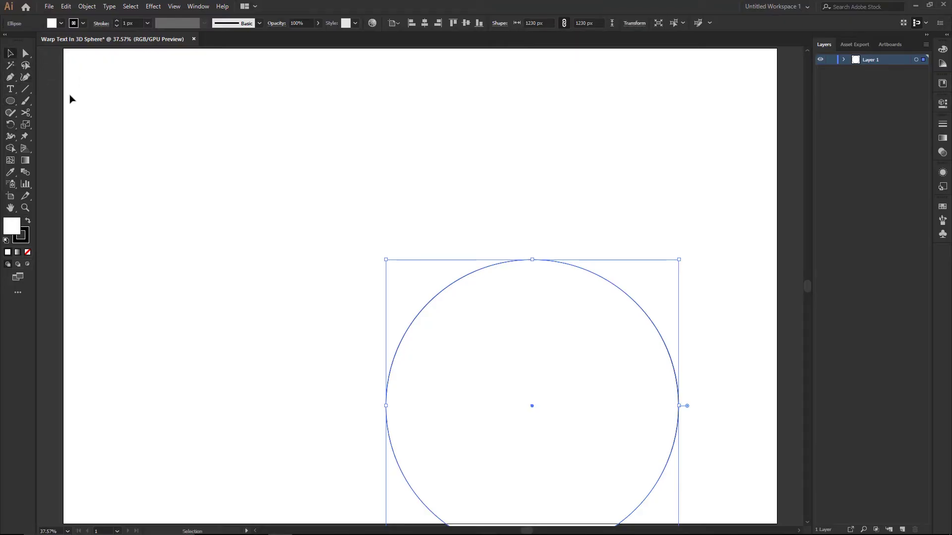
pyautogui.click(399, 27)
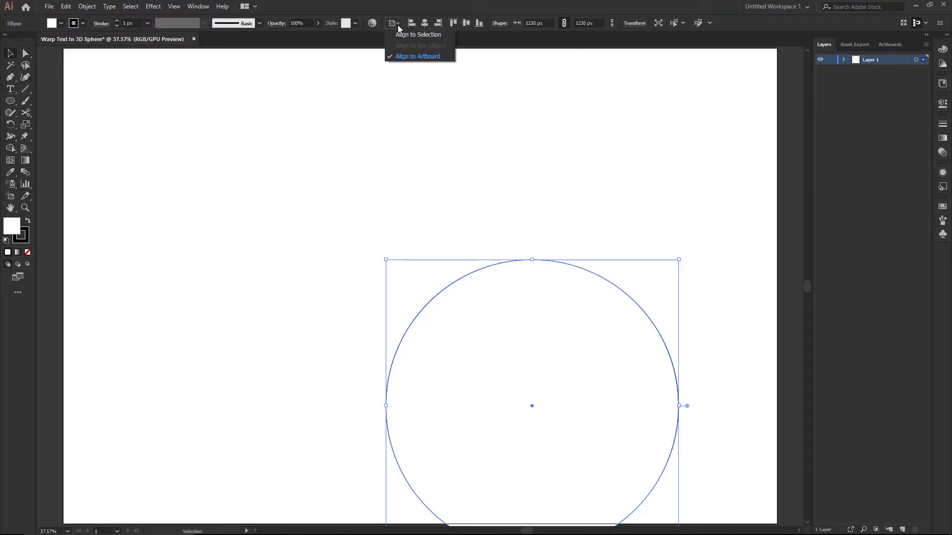
pyautogui.click(406, 59)
pyautogui.click(424, 23)
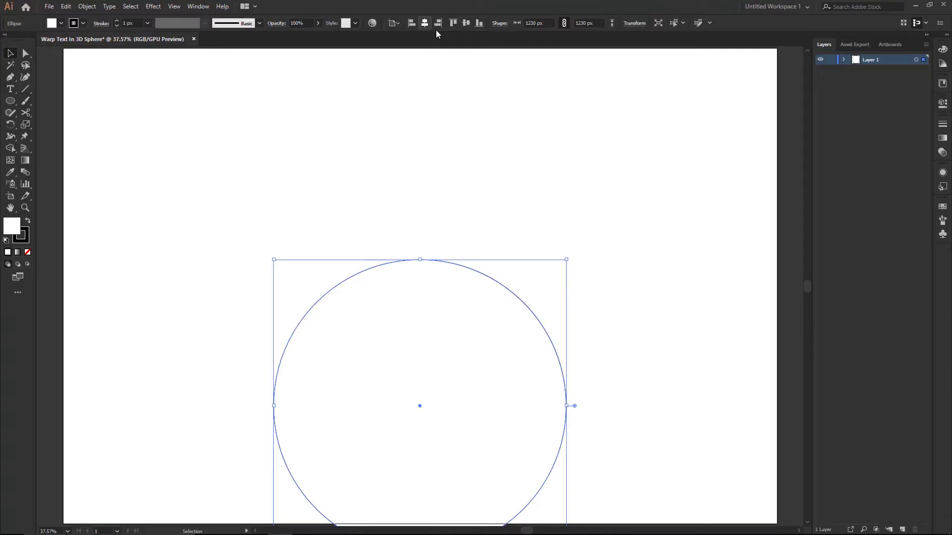
pyautogui.click(466, 23)
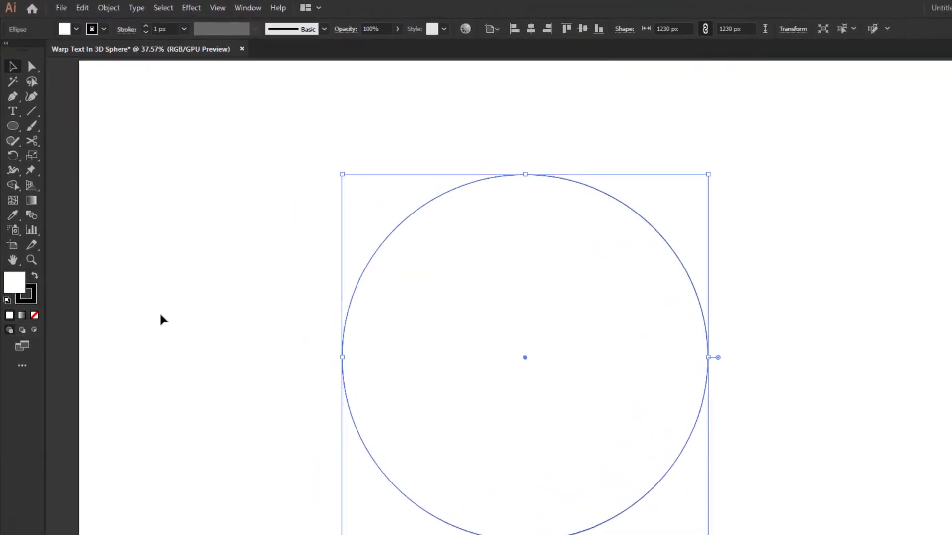
# Remove the circle's stroke and fill it with light pink FFCDD2 via its RGB components
pyautogui.click(34, 316)
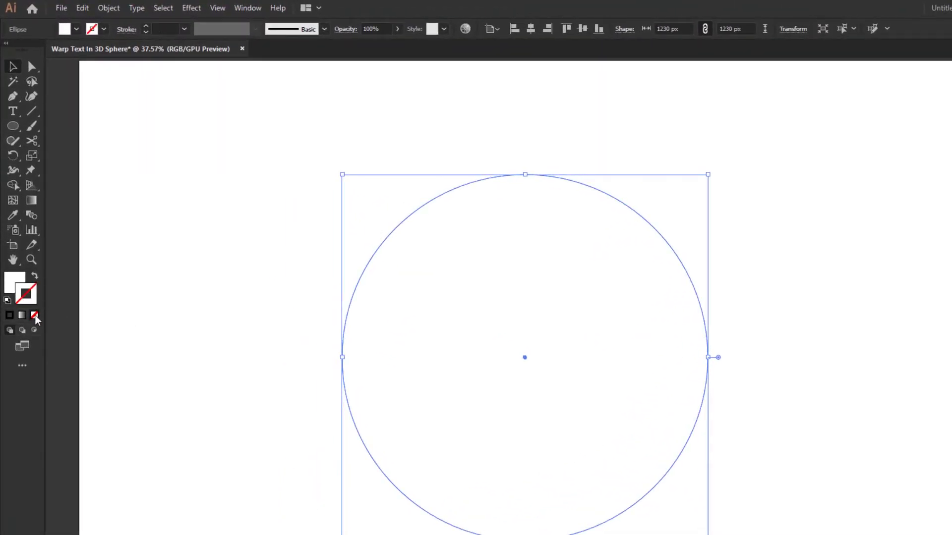
pyautogui.doubleClick(10, 286)
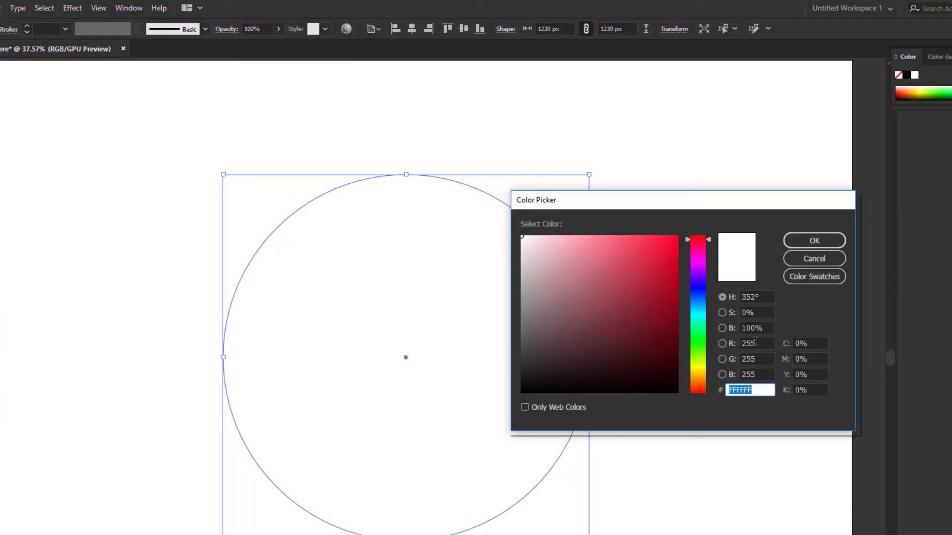
pyautogui.click(757, 342)
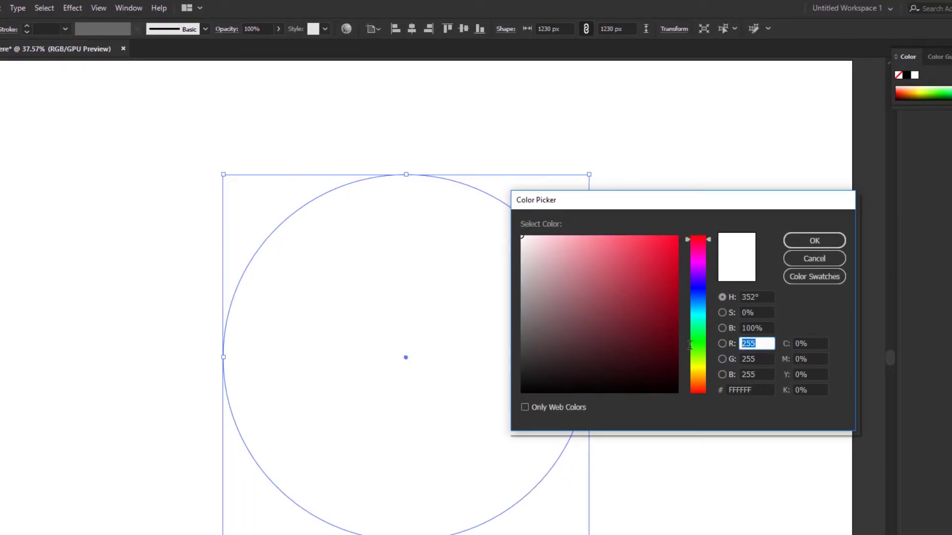
pyautogui.write('2')
pyautogui.click(756, 359)
pyautogui.write('2')
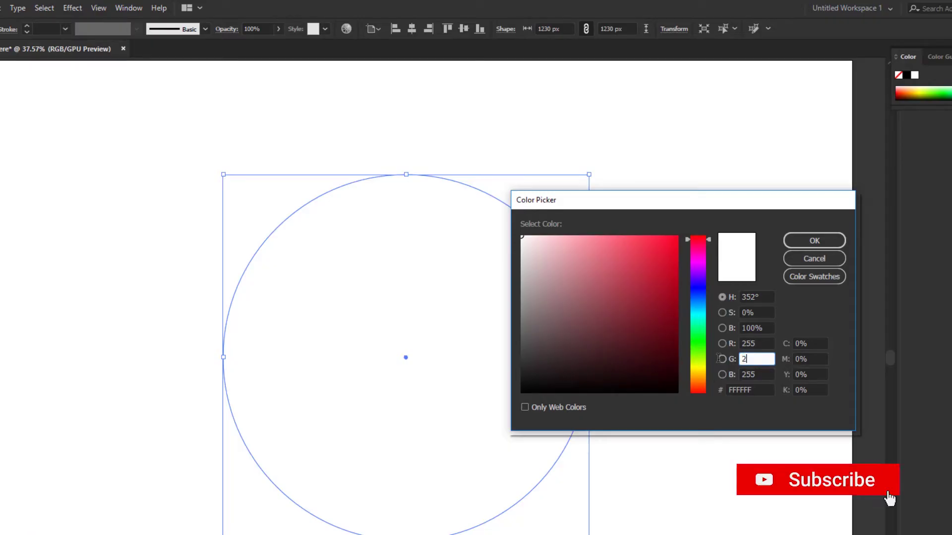
pyautogui.write('05')
pyautogui.click(752, 374)
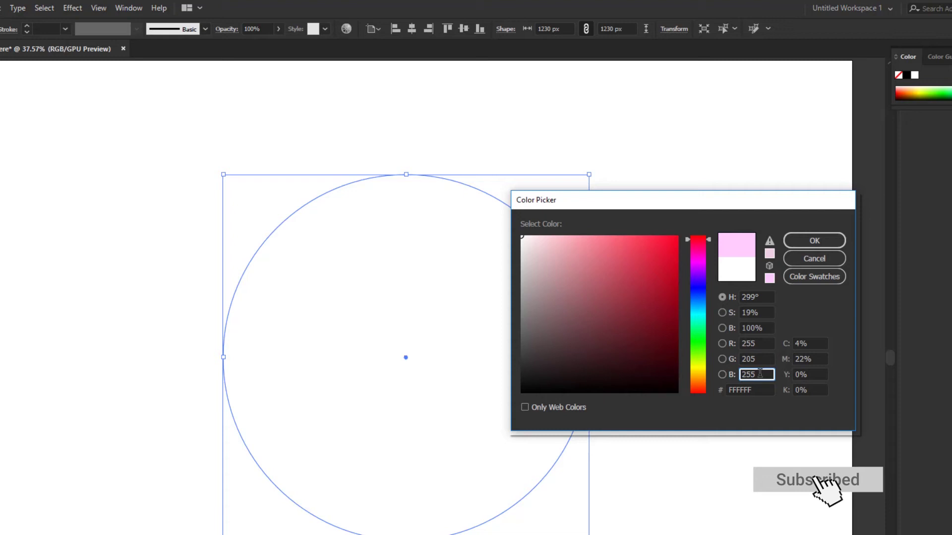
pyautogui.write('210')
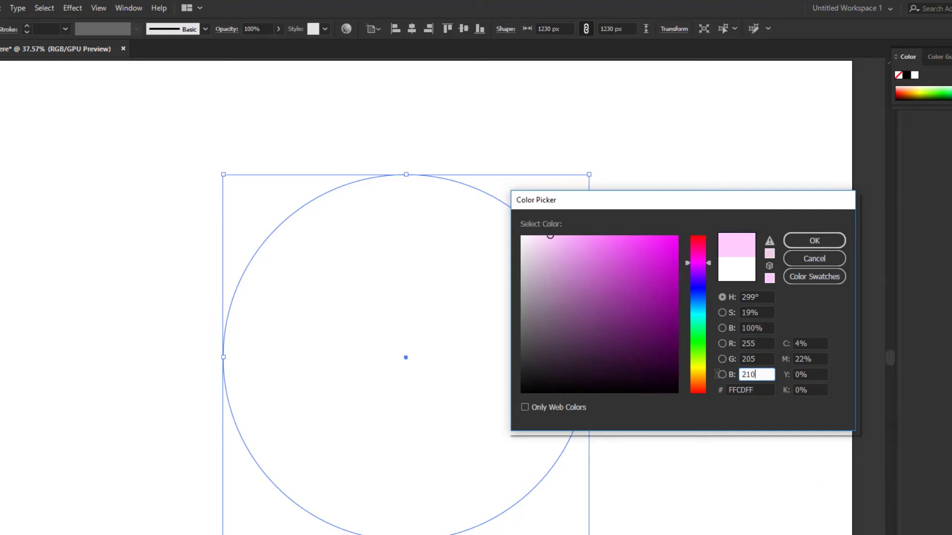
pyautogui.click(819, 241)
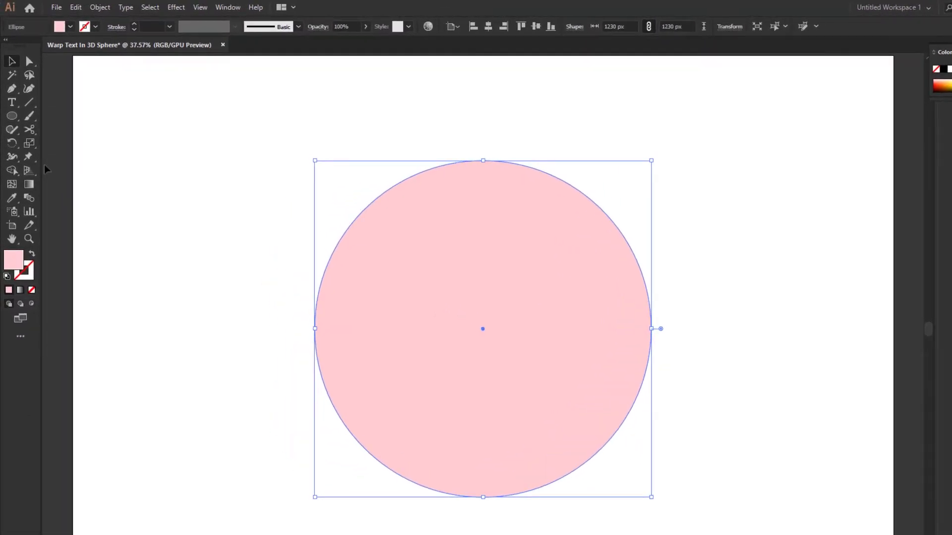
# Cut the circle's path at its top and bottom anchors with the Scissors tool
pyautogui.click(28, 123)
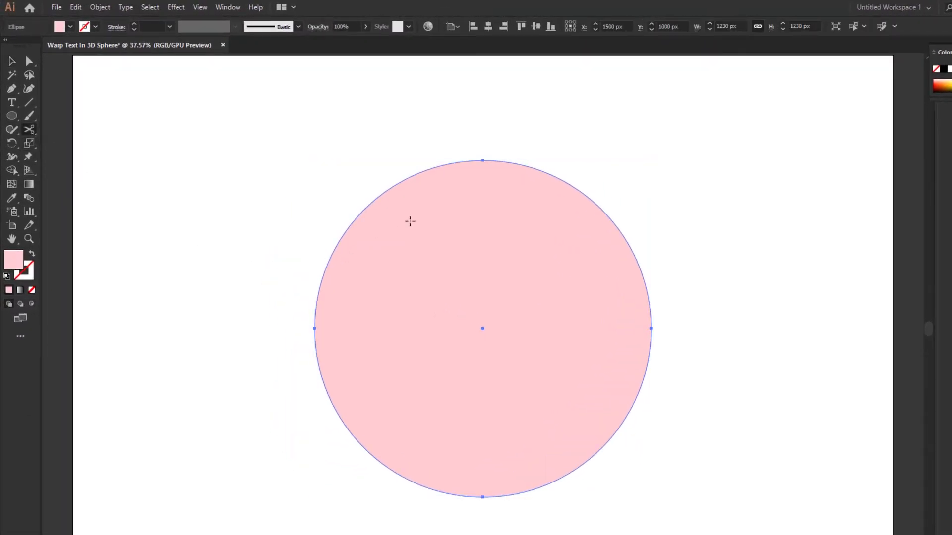
pyautogui.click(482, 160)
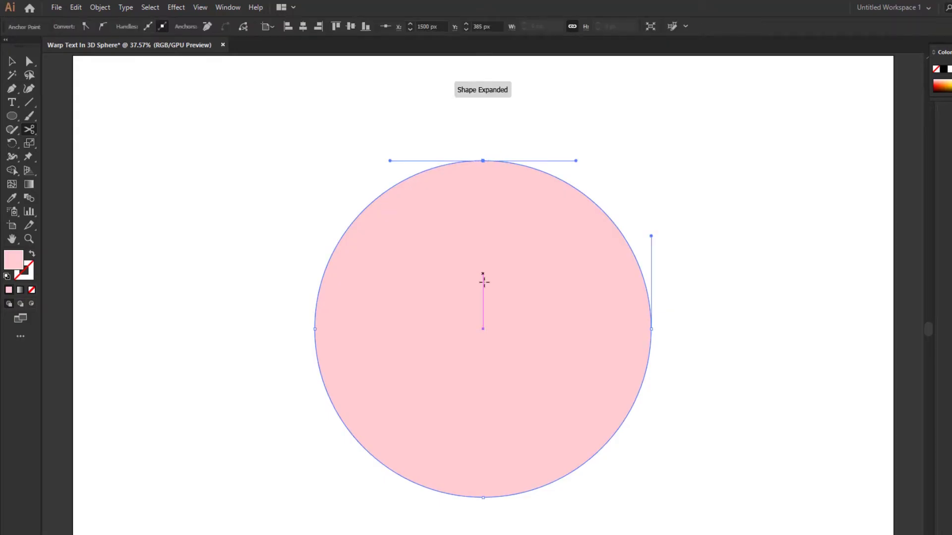
pyautogui.click(483, 497)
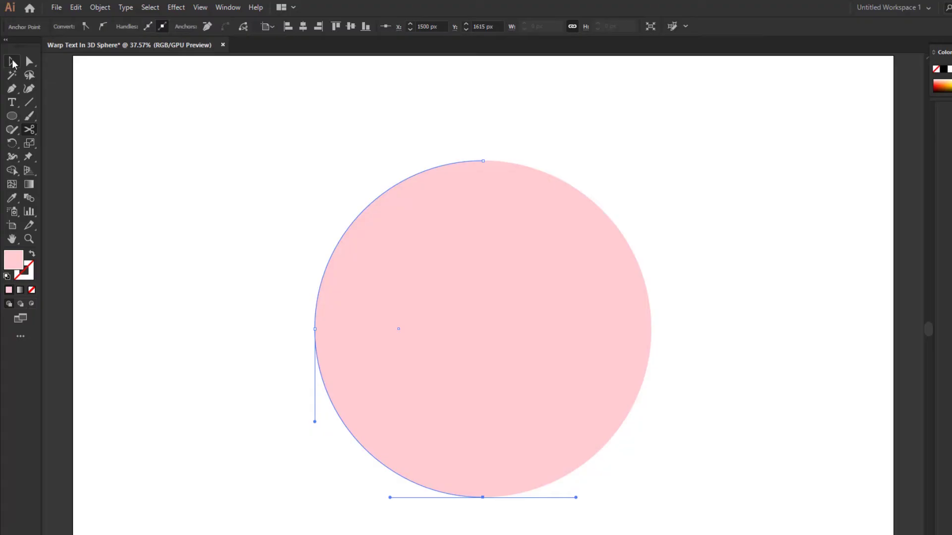
# Delete the left half-circle and select the remaining right half
pyautogui.click(12, 61)
pyautogui.click(131, 155)
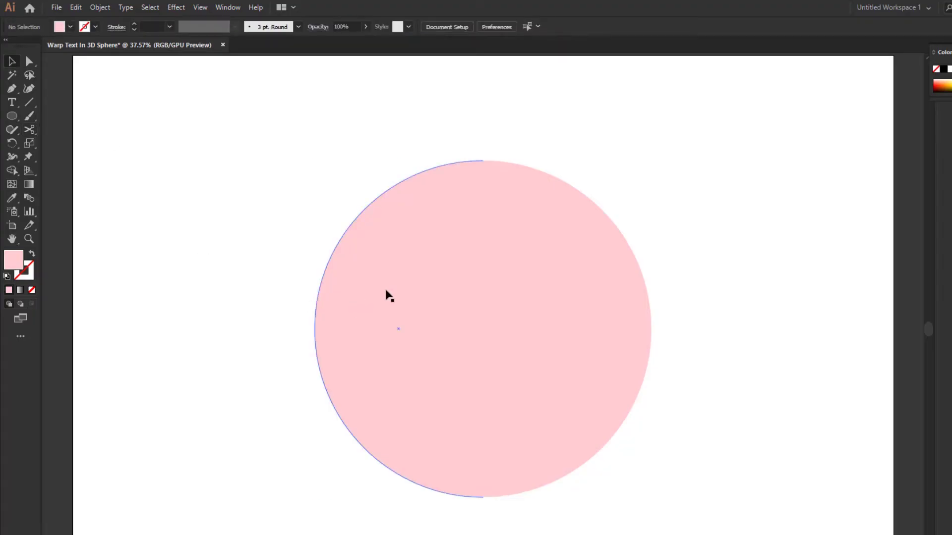
pyautogui.click(385, 295)
pyautogui.press('Delete')
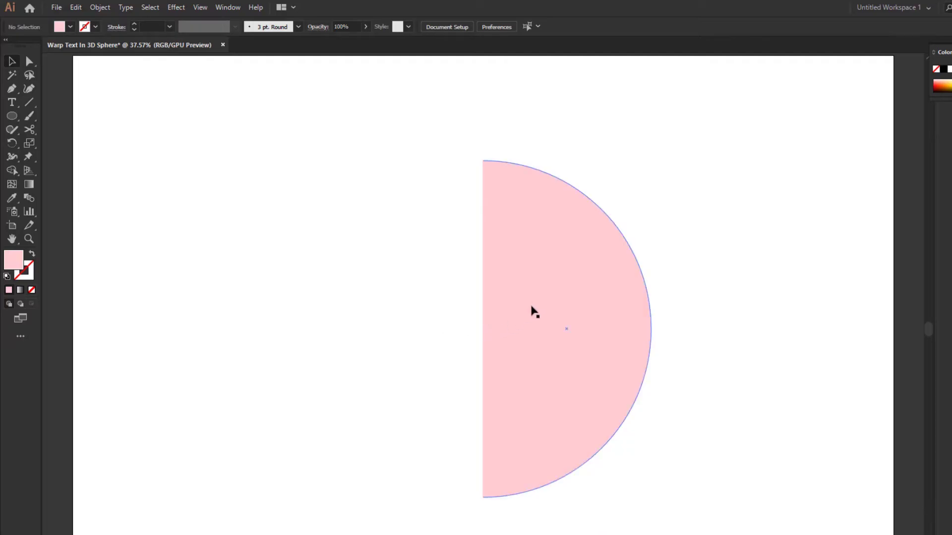
pyautogui.click(532, 311)
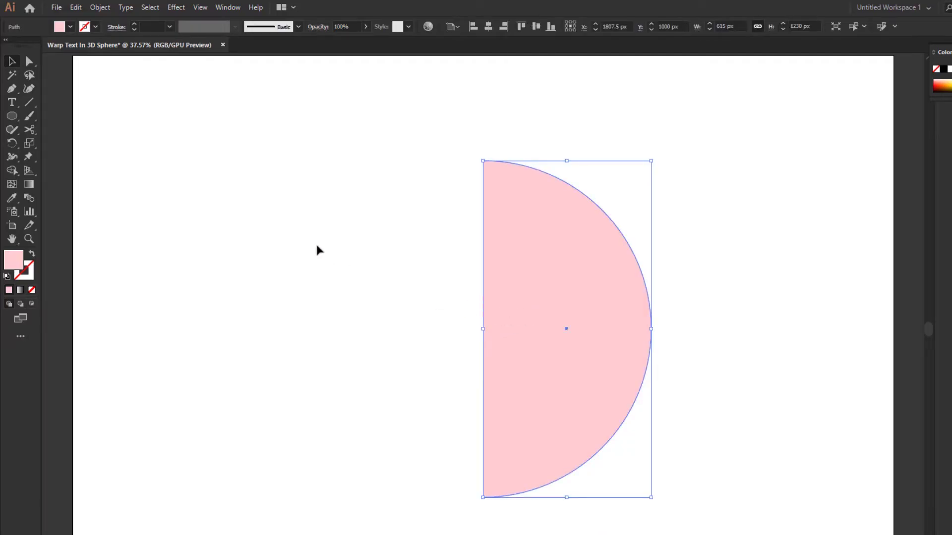
# Apply Effect > 3D > Revolve with preview to turn the half-circle into a shaded sphere
pyautogui.click(177, 9)
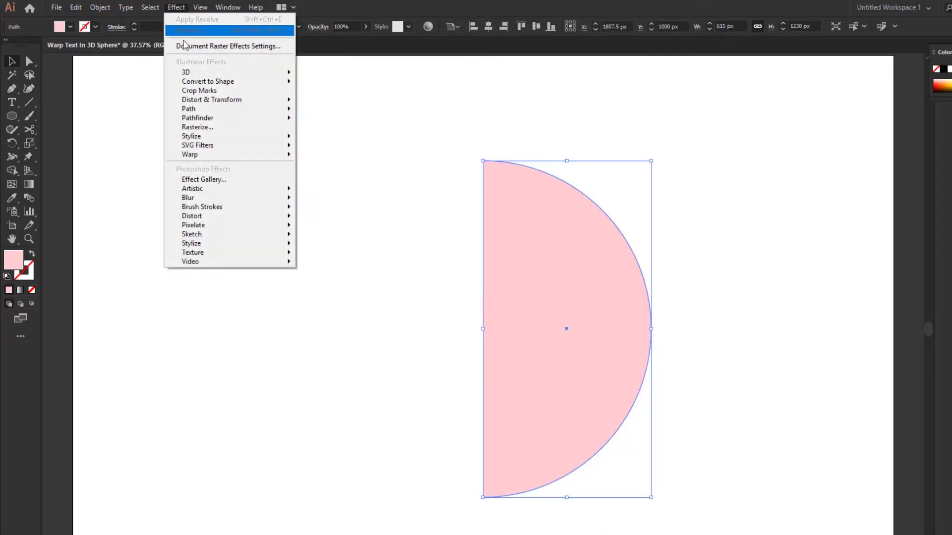
pyautogui.moveTo(223, 72)
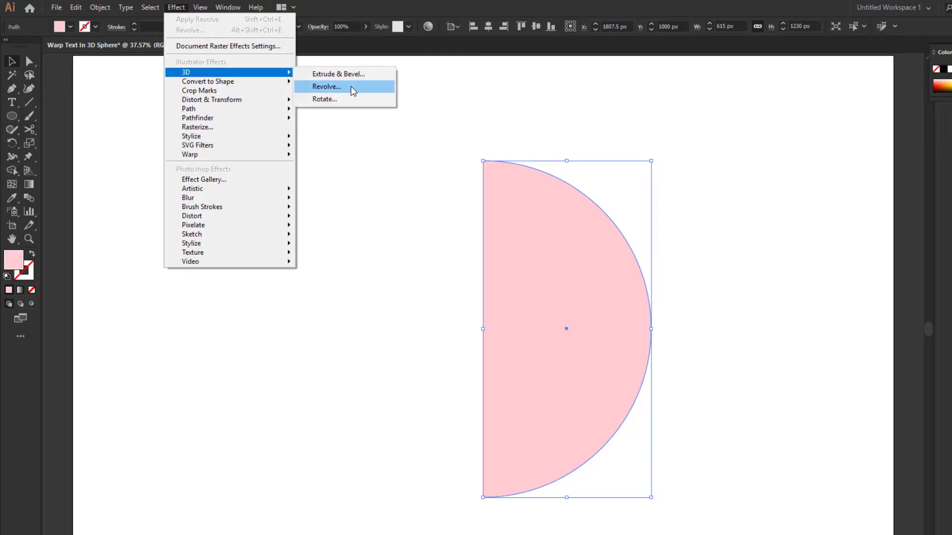
pyautogui.click(353, 86)
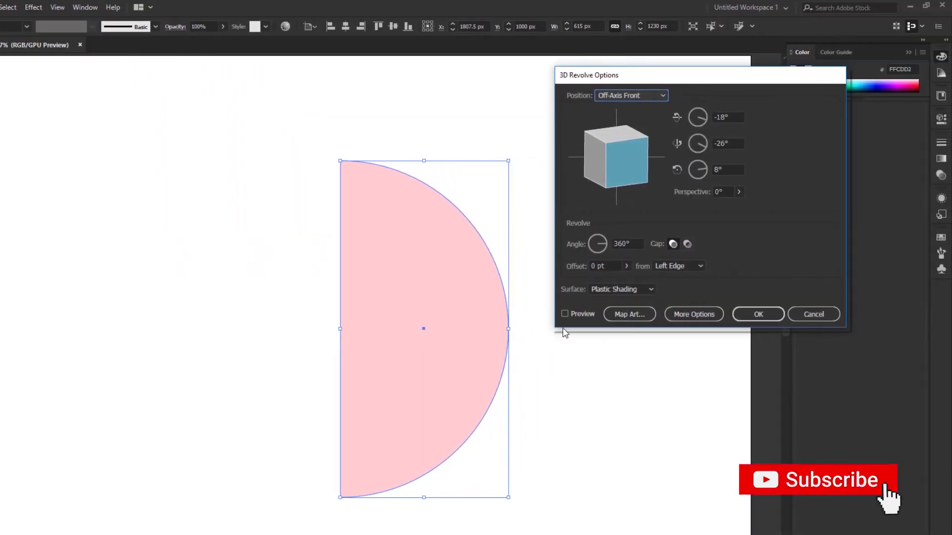
pyautogui.click(584, 316)
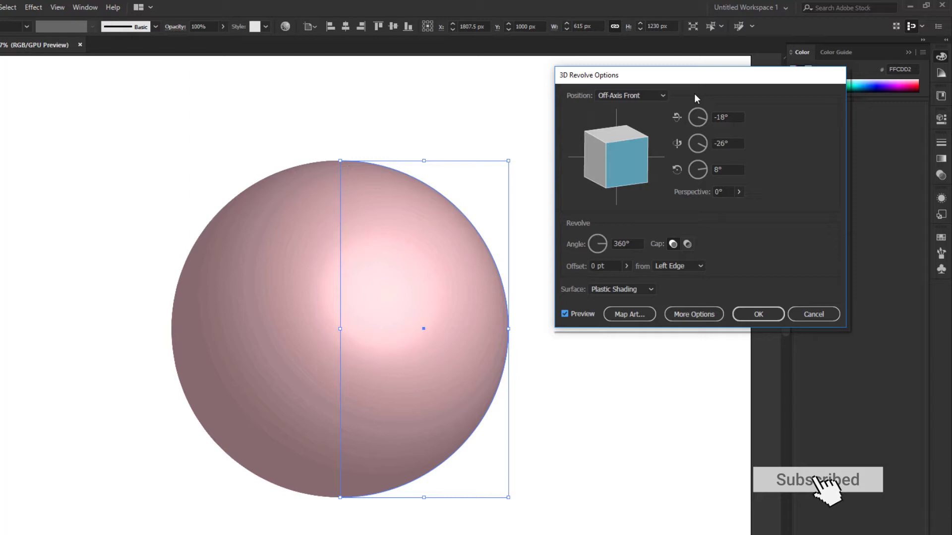
pyautogui.moveTo(703, 77); pyautogui.dragTo(704, 202)
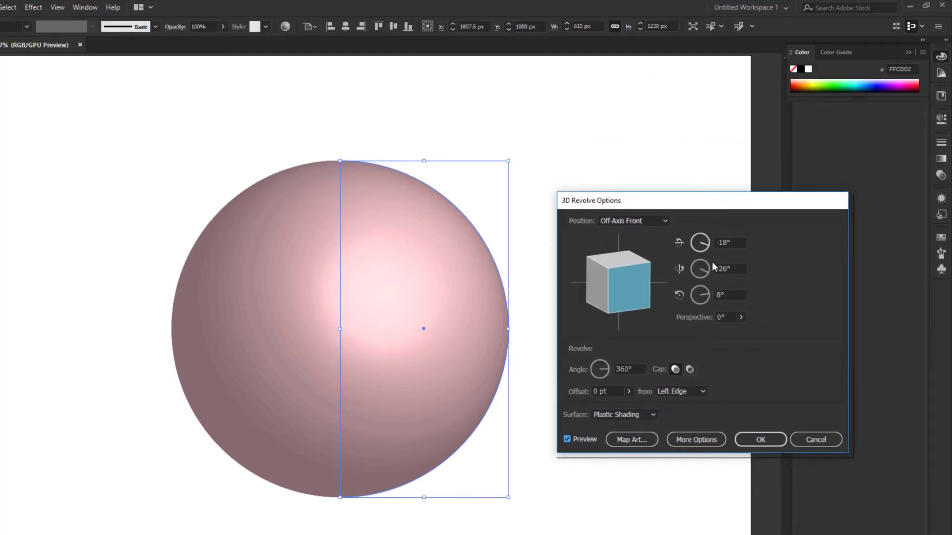
pyautogui.click(758, 440)
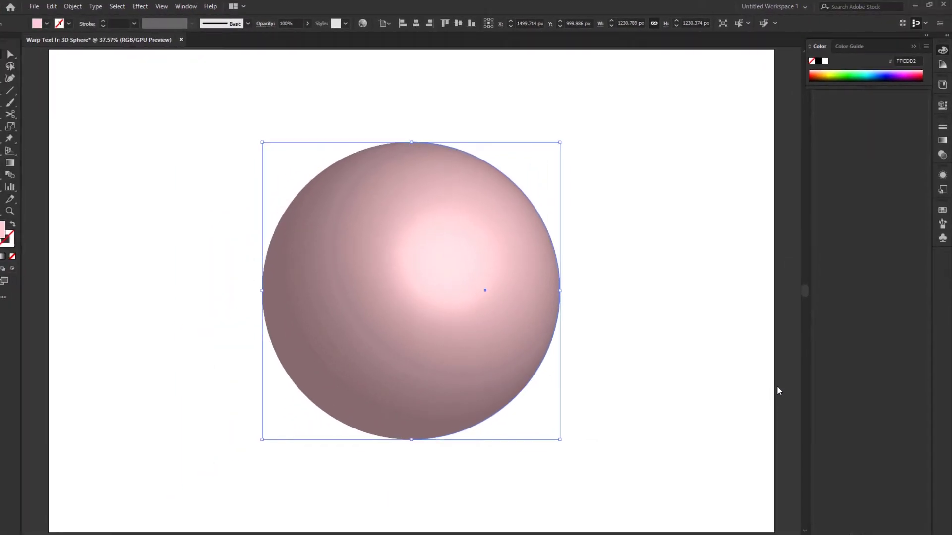
# Deselect the sphere before adding the title text
pyautogui.click(739, 373)
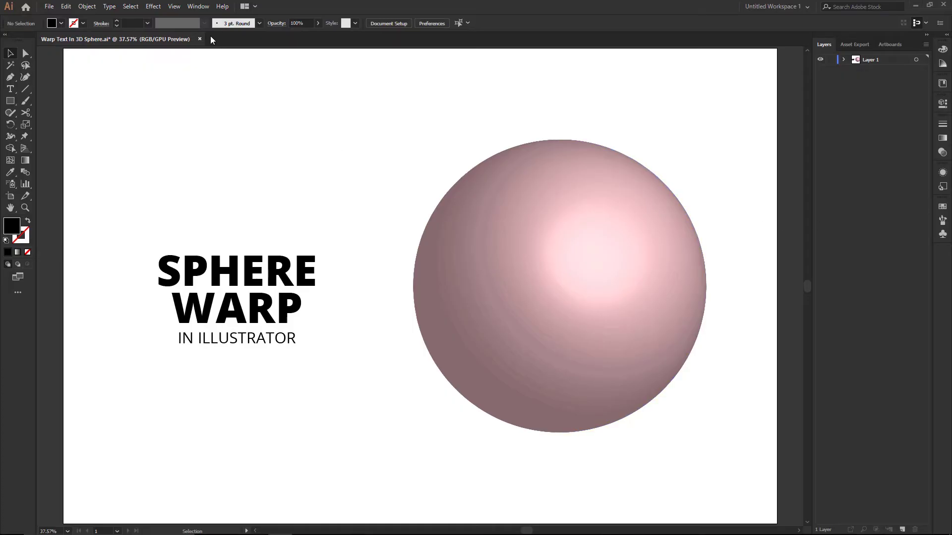
# Bring up the Symbols panel and float it over the canvas
pyautogui.click(199, 9)
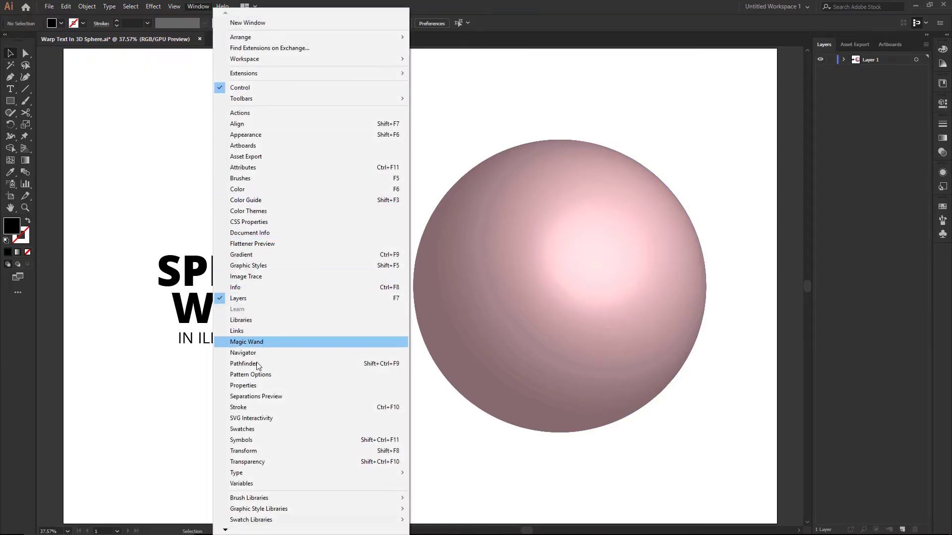
pyautogui.click(263, 440)
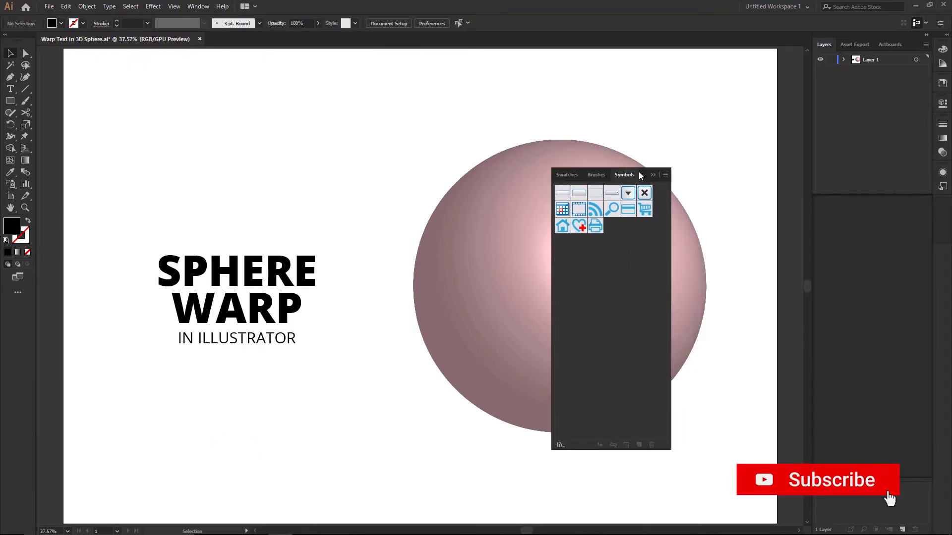
pyautogui.moveTo(904, 205); pyautogui.dragTo(635, 172)
# Drag the selected title into Symbols as a new symbol named Text 1 and close the panel
pyautogui.moveTo(204, 191); pyautogui.dragTo(261, 398)
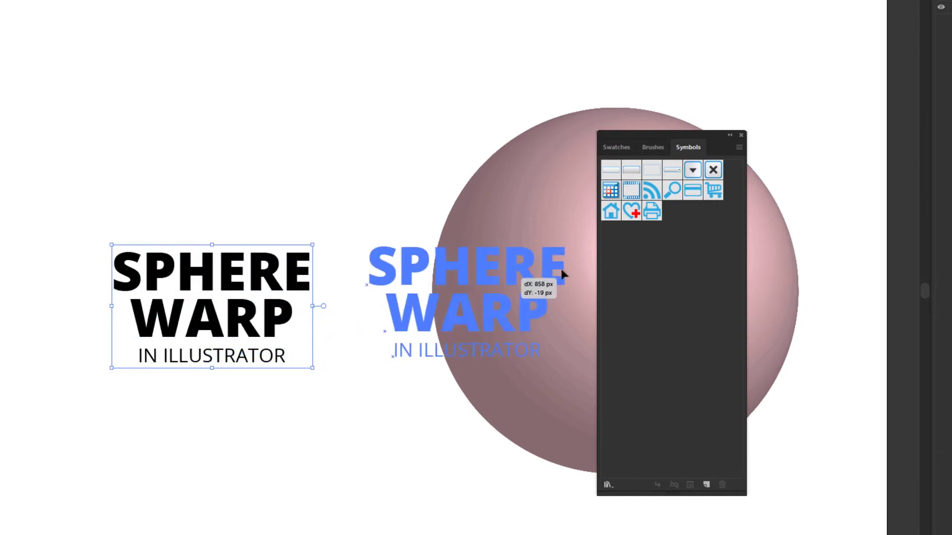
pyautogui.moveTo(248, 288); pyautogui.dragTo(668, 222)
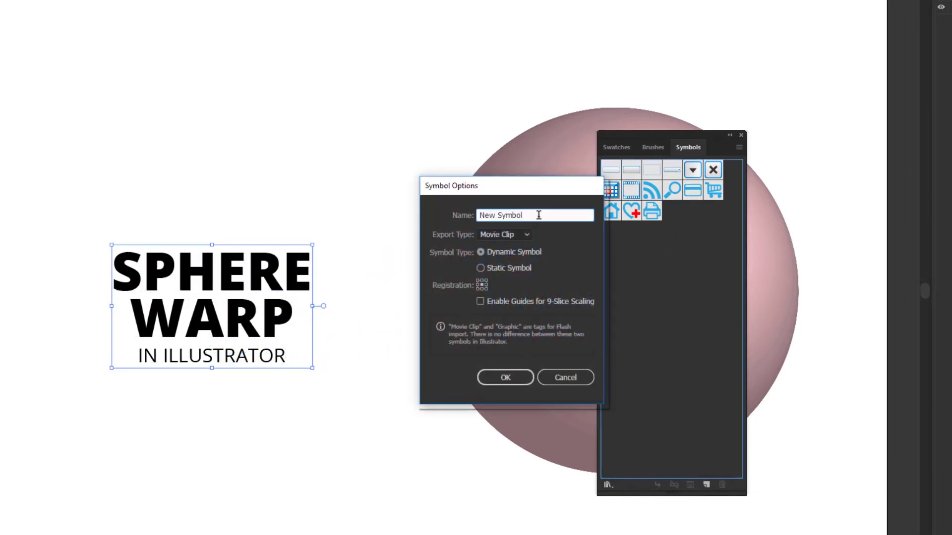
pyautogui.moveTo(542, 215); pyautogui.dragTo(415, 223)
pyautogui.write('Text 1')
pyautogui.click(500, 376)
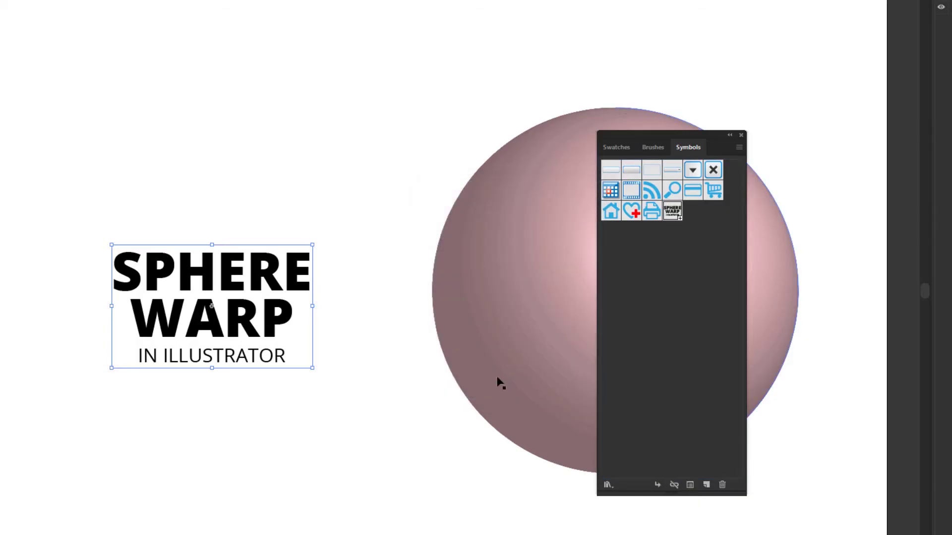
pyautogui.click(741, 137)
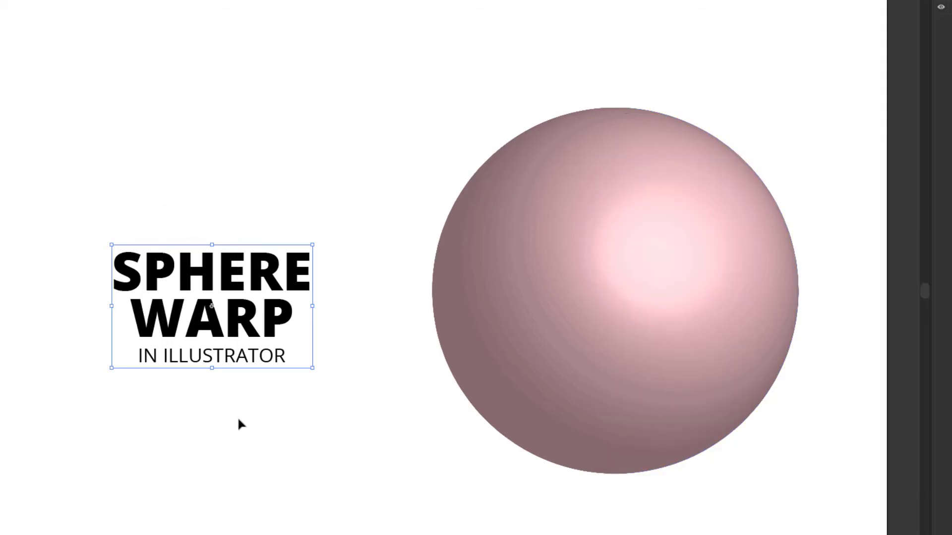
# Delete the original title, then centre the sphere horizontally on the artboard
pyautogui.press('Delete')
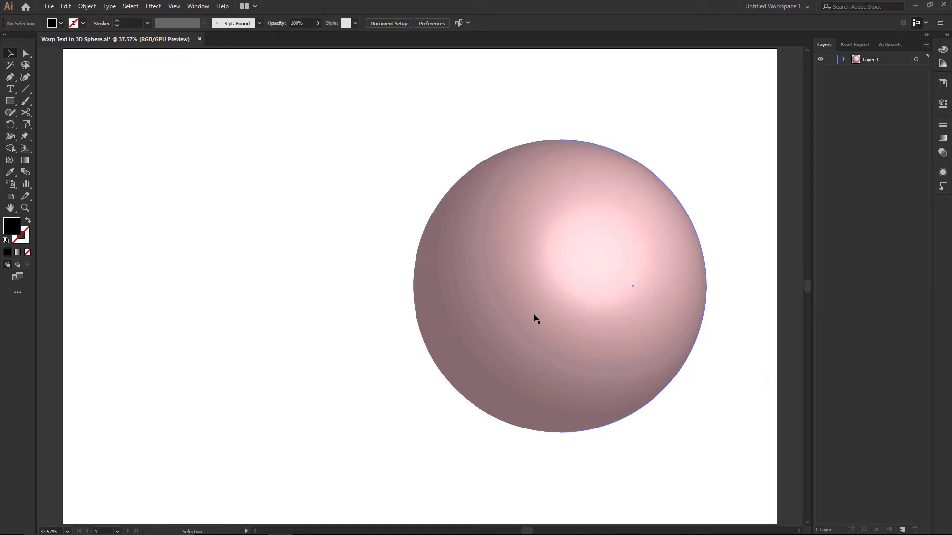
pyautogui.click(523, 316)
pyautogui.click(392, 24)
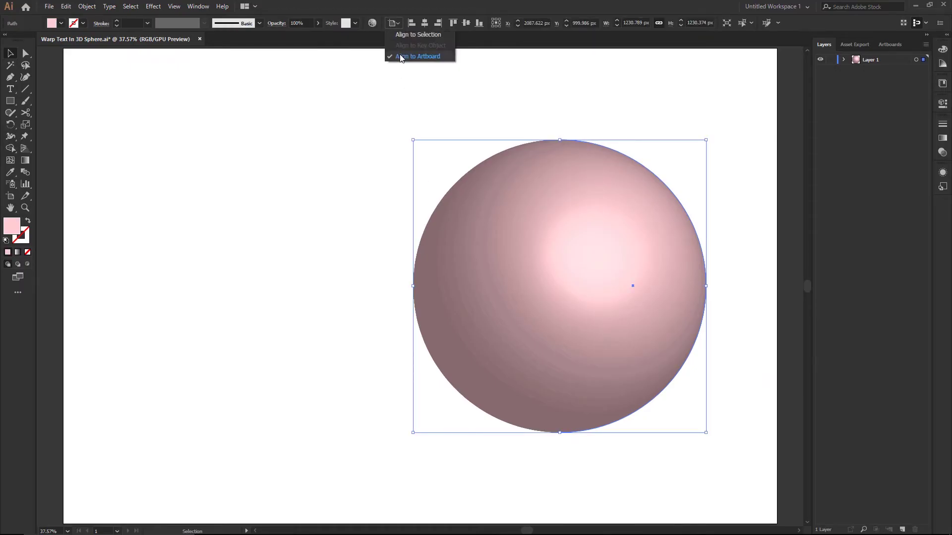
pyautogui.click(416, 56)
pyautogui.click(424, 23)
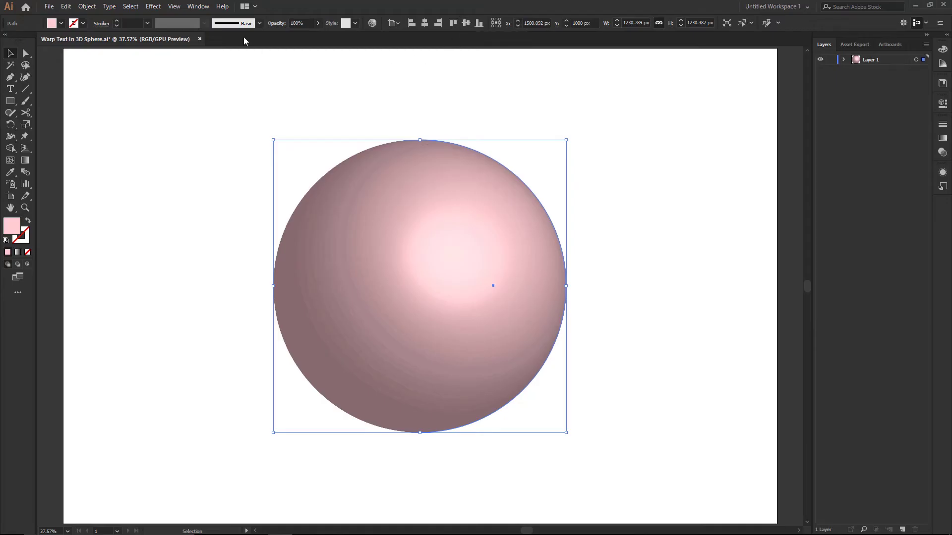
# Show the sphere's Appearance panel listing its effects
pyautogui.click(203, 7)
pyautogui.click(246, 136)
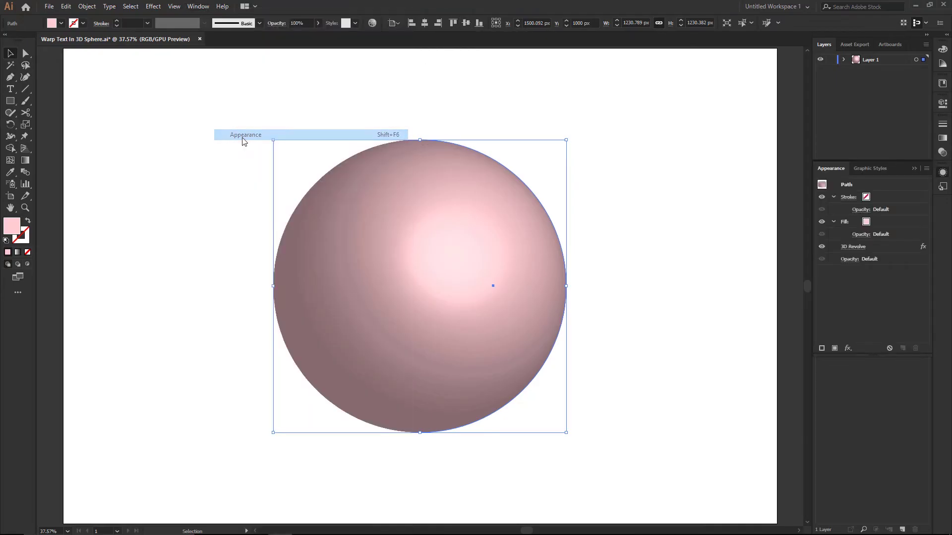
# Reopen the 3D Revolve settings with preview on and go to Map Art
pyautogui.click(862, 247)
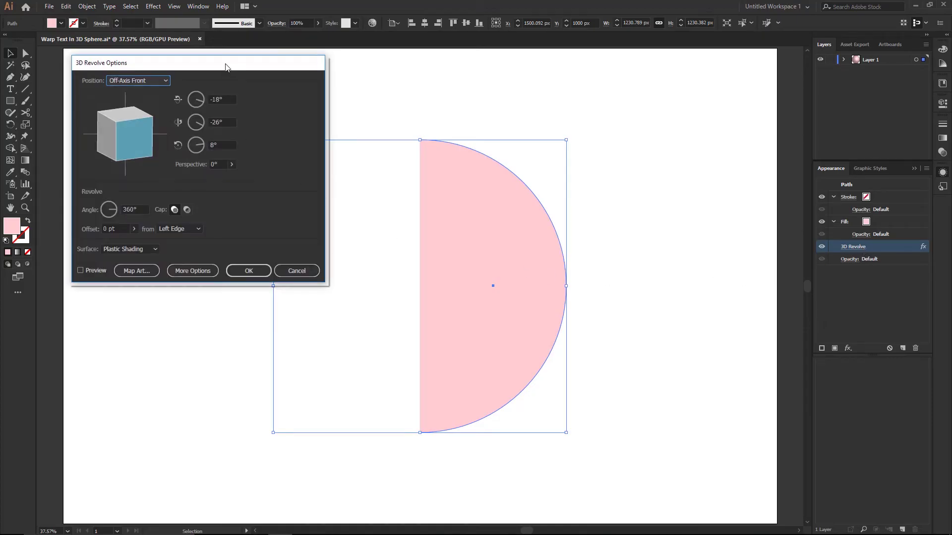
pyautogui.moveTo(226, 68); pyautogui.dragTo(743, 58)
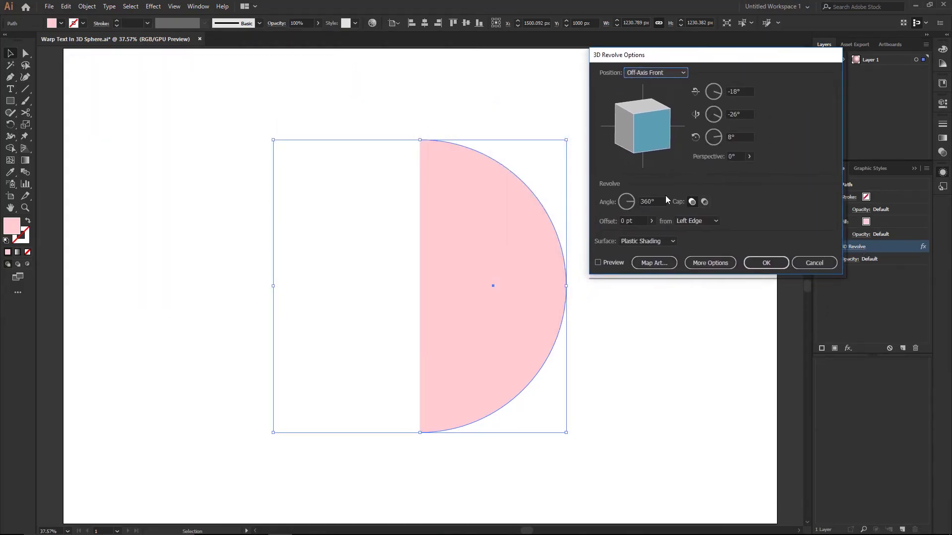
pyautogui.click(613, 266)
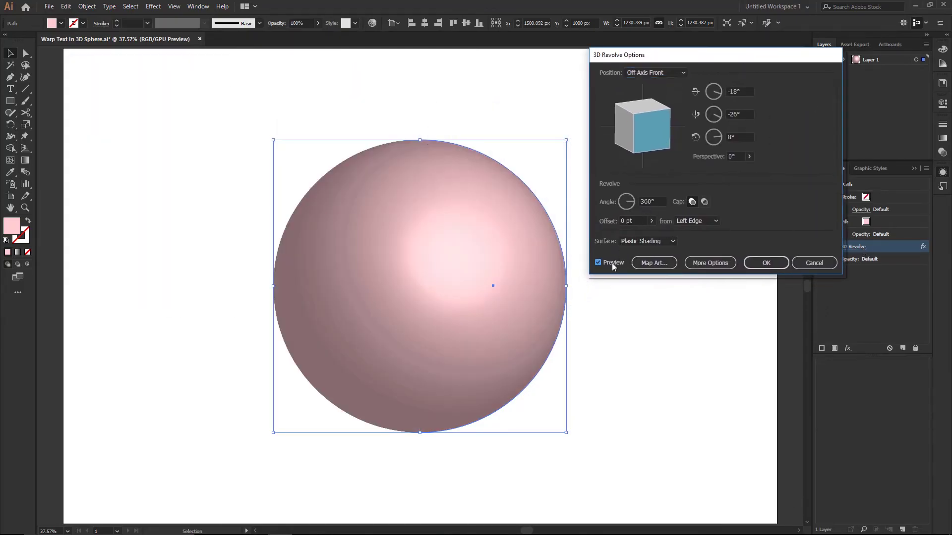
pyautogui.click(655, 264)
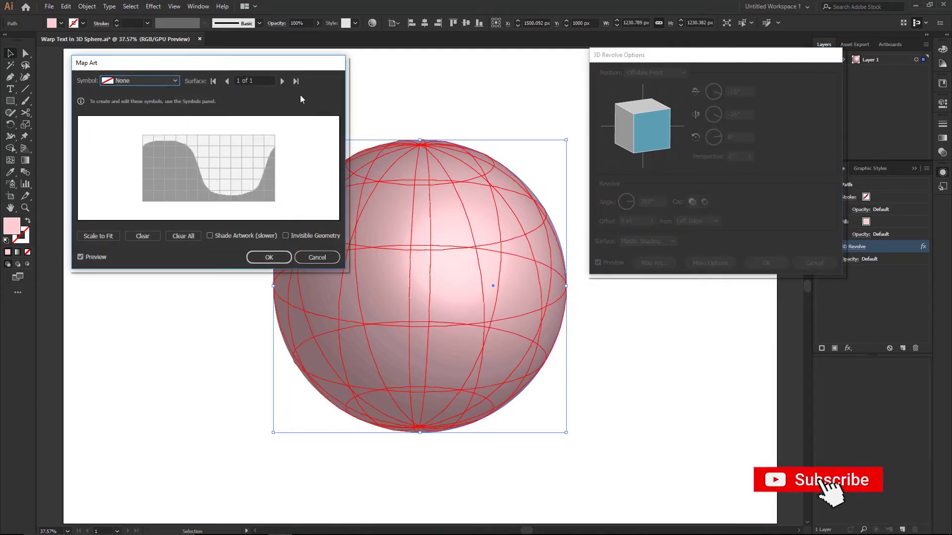
# Map the 'Text 1' symbol across the sphere's front, enlarge it, make the geometry invisible and confirm
pyautogui.moveTo(267, 64); pyautogui.dragTo(773, 289)
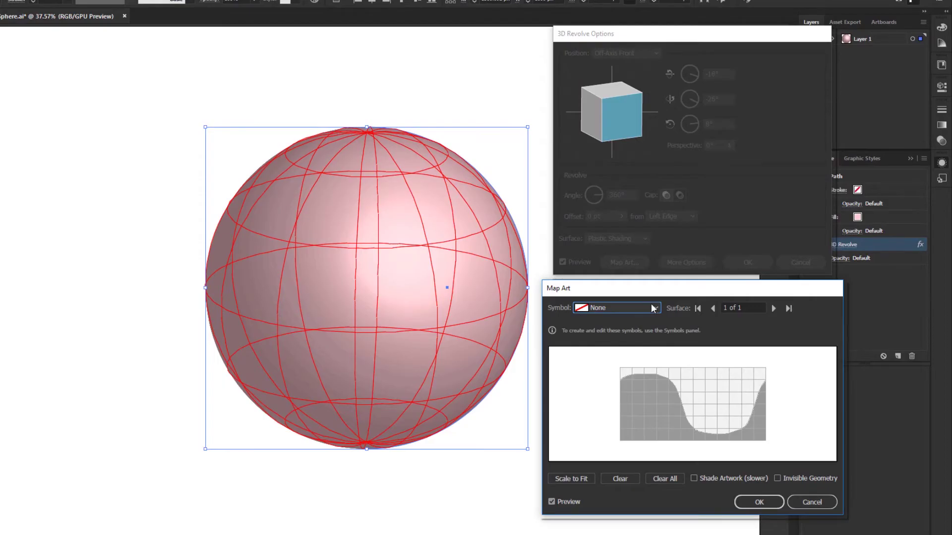
pyautogui.click(651, 308)
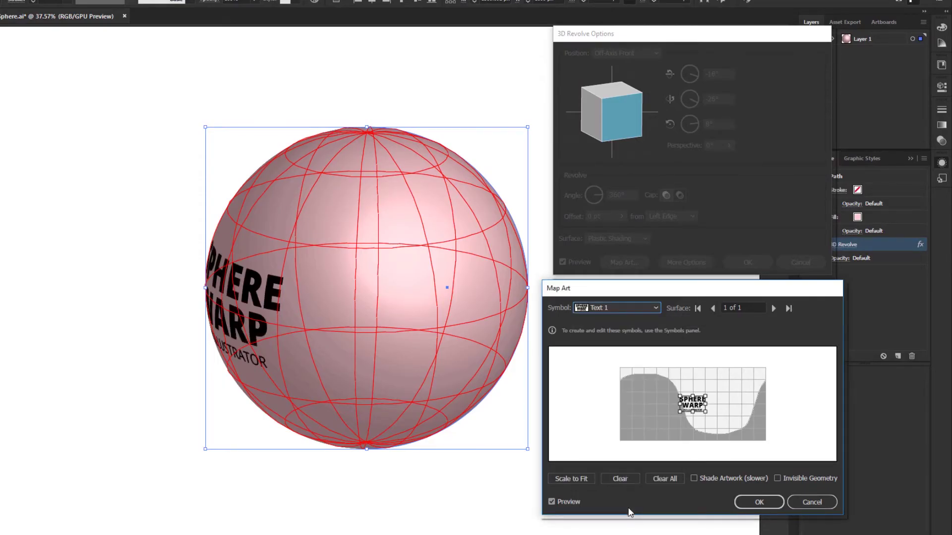
pyautogui.moveTo(692, 405)
pyautogui.mouseDown()
pyautogui.moveTo(745, 384)
pyautogui.moveTo(684, 417)
pyautogui.mouseUp()
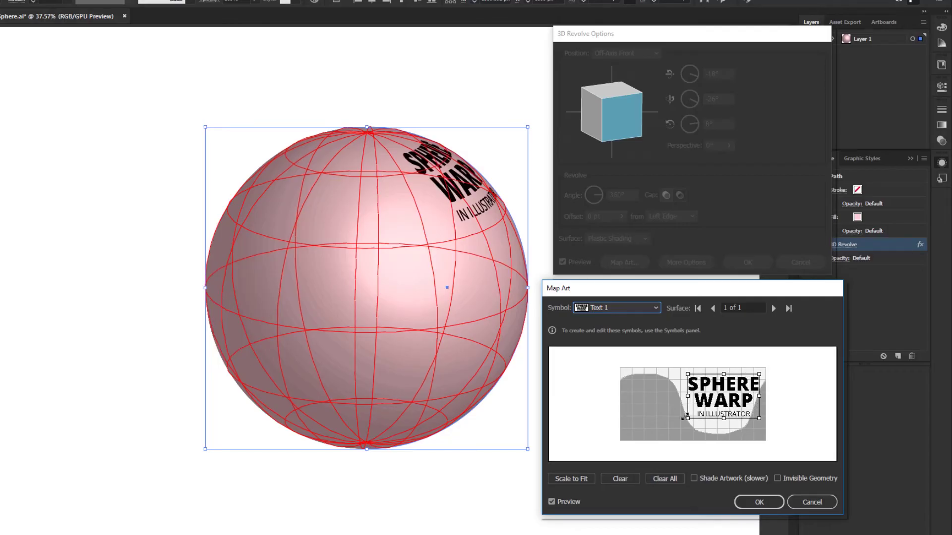
pyautogui.moveTo(722, 389); pyautogui.dragTo(724, 394)
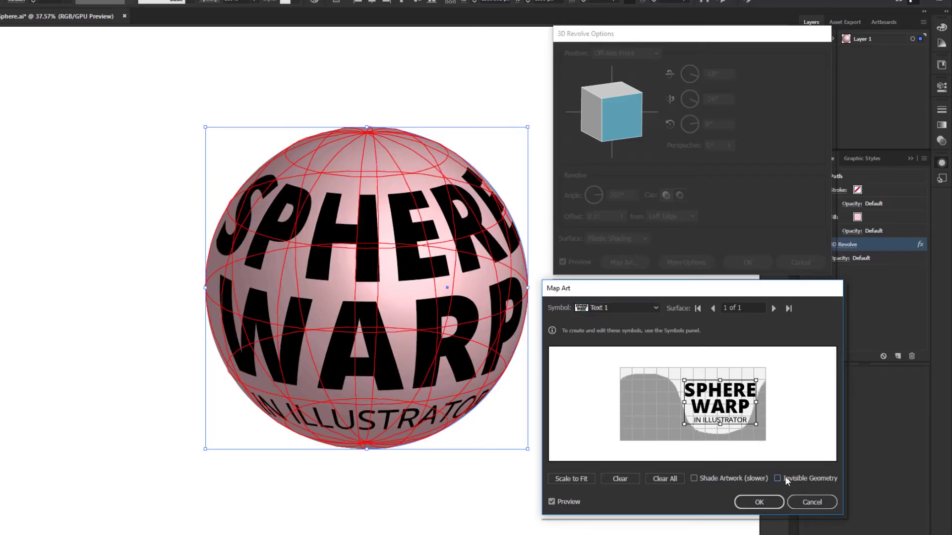
pyautogui.click(785, 476)
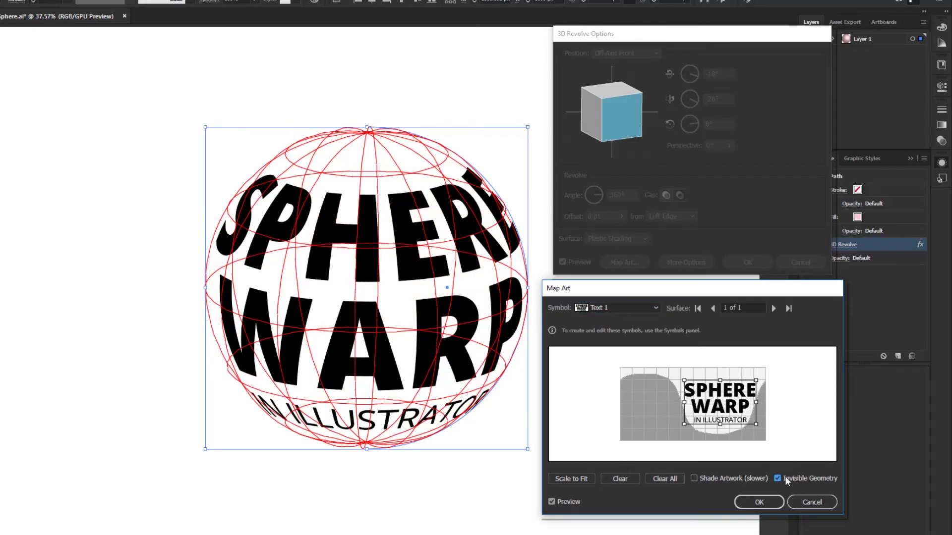
pyautogui.click(764, 499)
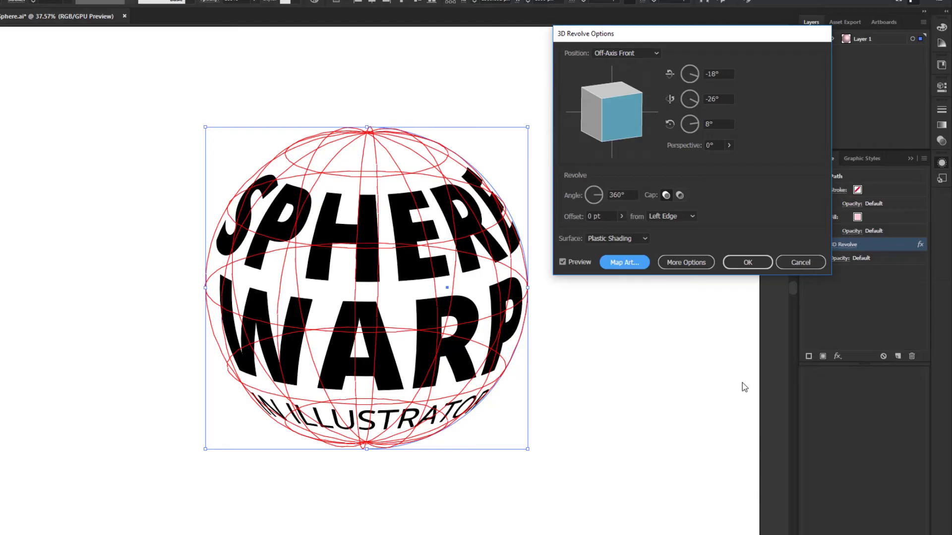
# Set the revolve rotation to X -13°, Y -45°, Z 30° and reopen Map Art
pyautogui.click(696, 75)
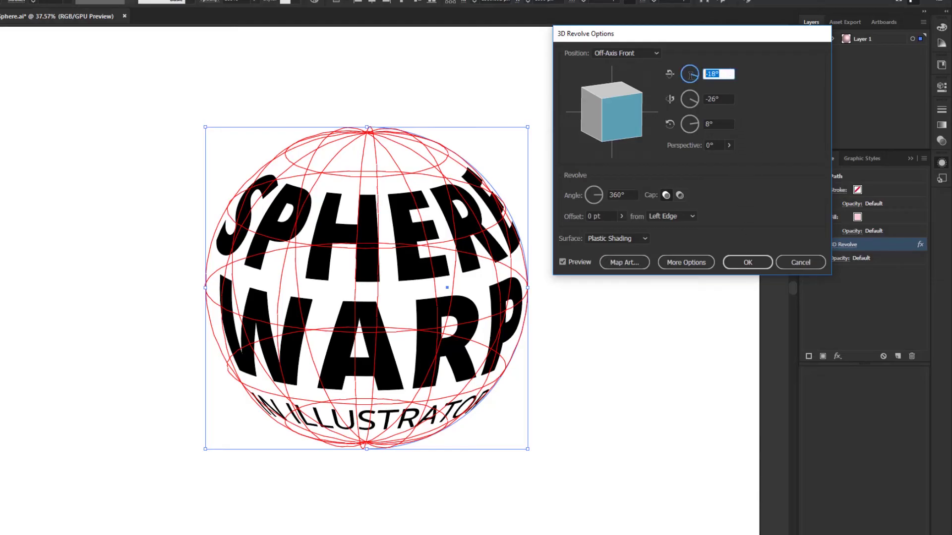
pyautogui.write('-13')
pyautogui.click(729, 97)
pyautogui.click(685, 100)
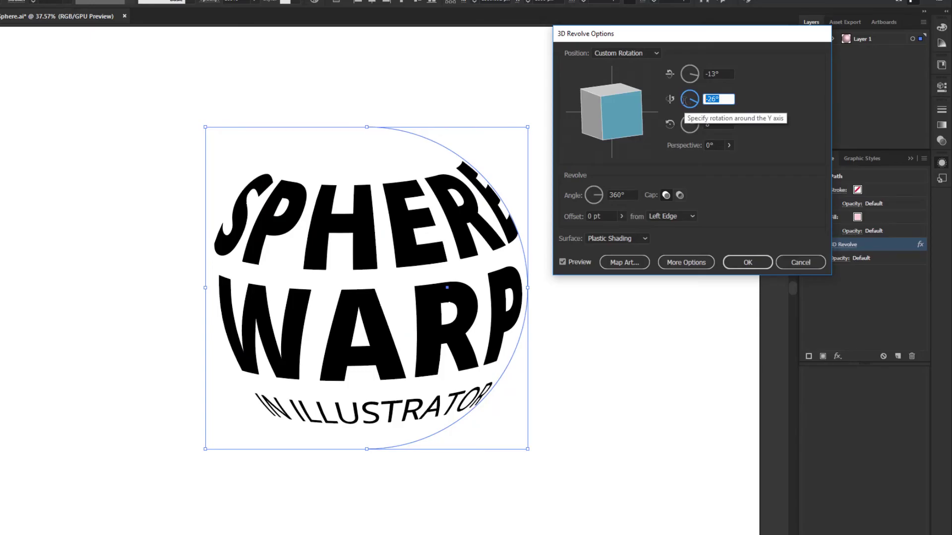
pyautogui.write('-45')
pyautogui.press('Tab')
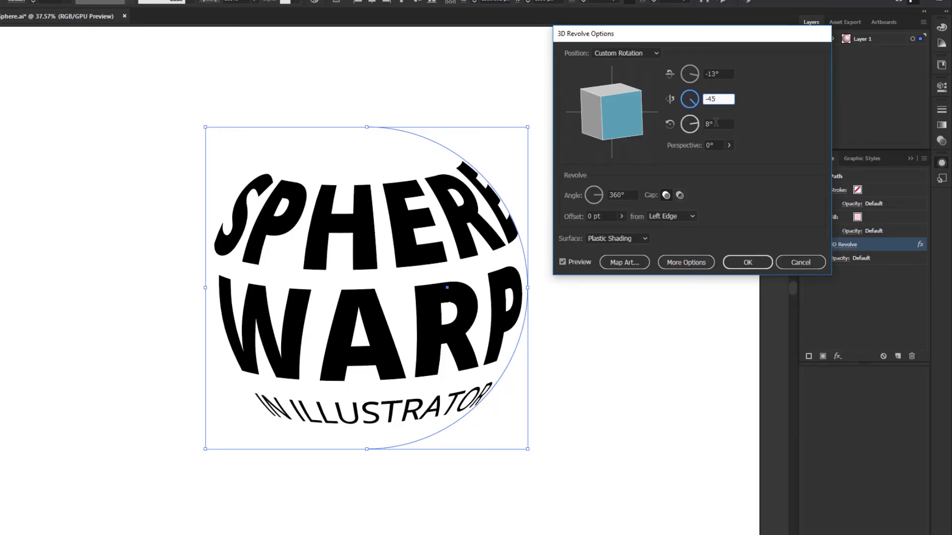
pyautogui.write('30')
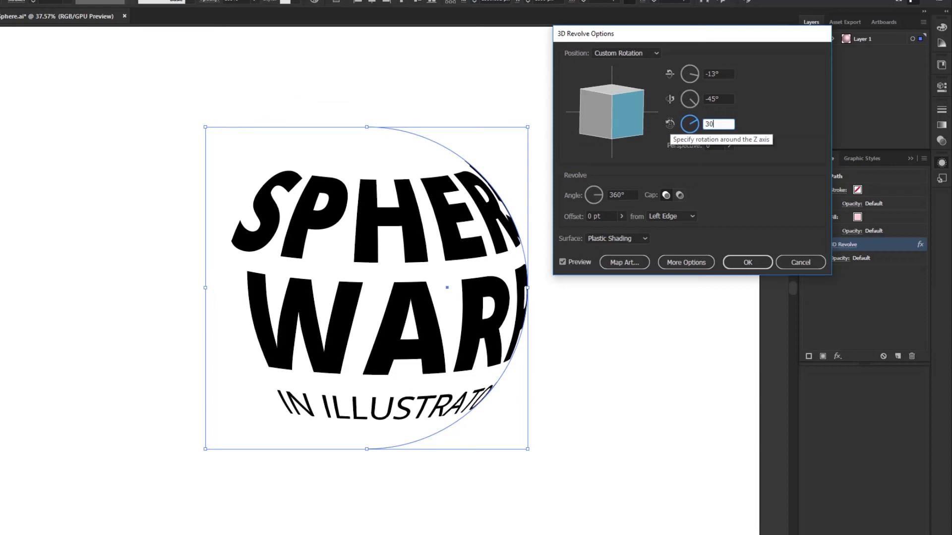
pyautogui.click(720, 99)
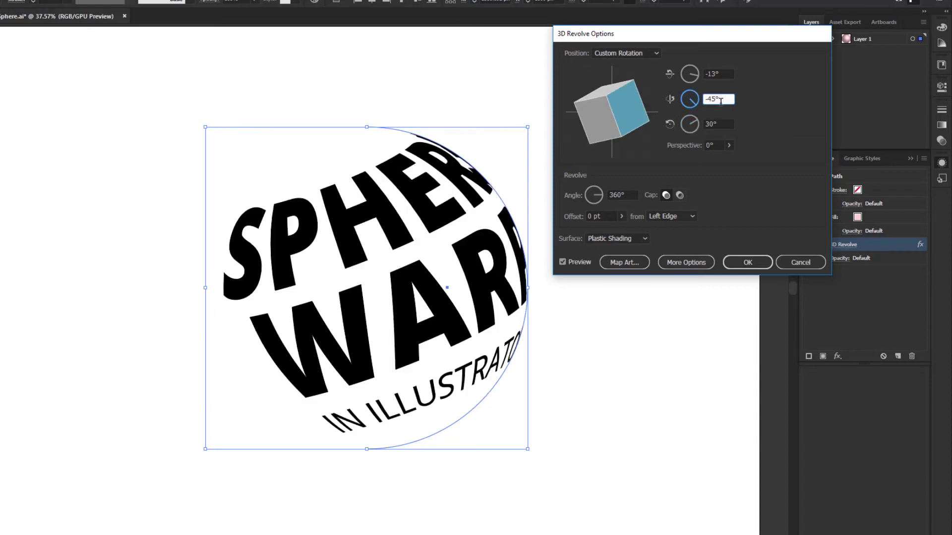
pyautogui.click(633, 262)
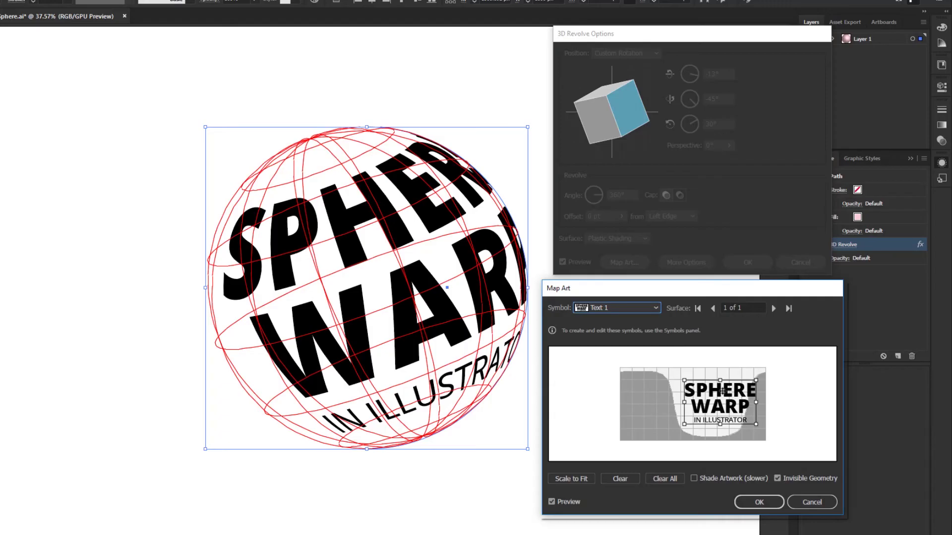
# Nudge the mapped text left and up, widen it slightly, then apply the 3D revolve effect
pyautogui.moveTo(720, 390); pyautogui.dragTo(717, 390)
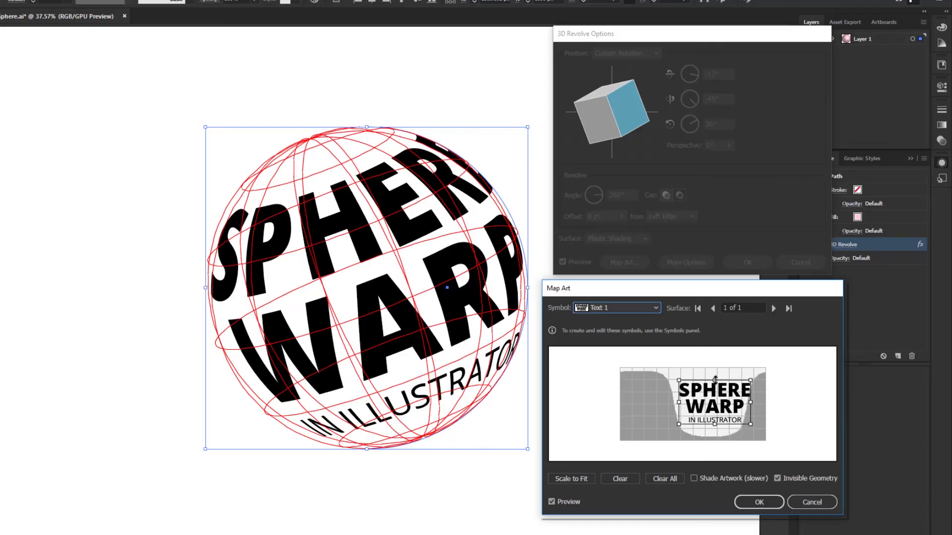
pyautogui.moveTo(715, 377); pyautogui.dragTo(715, 377)
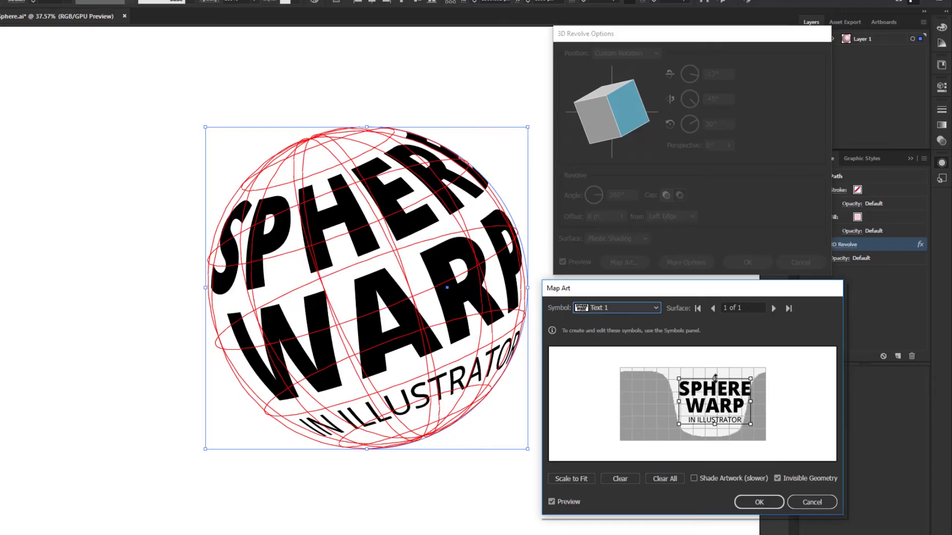
pyautogui.moveTo(678, 401); pyautogui.dragTo(675, 402)
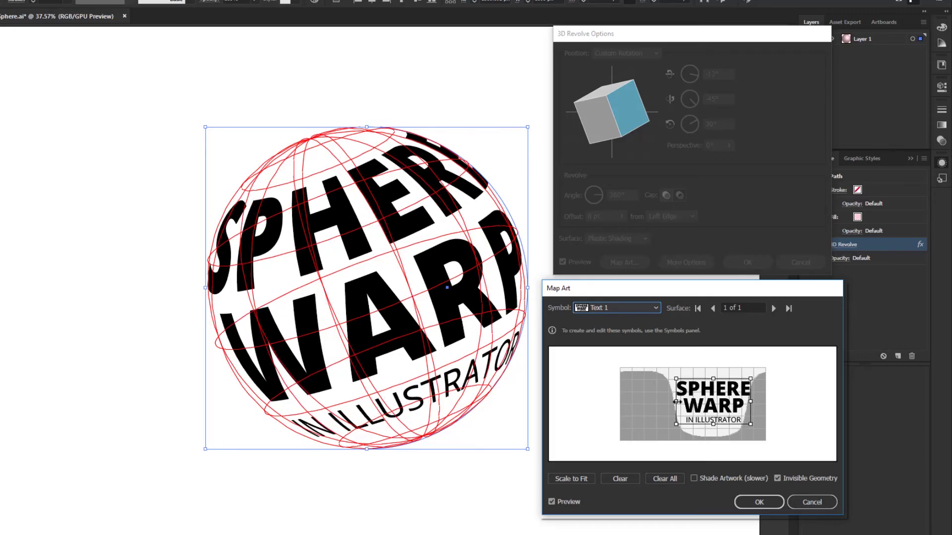
pyautogui.click(758, 502)
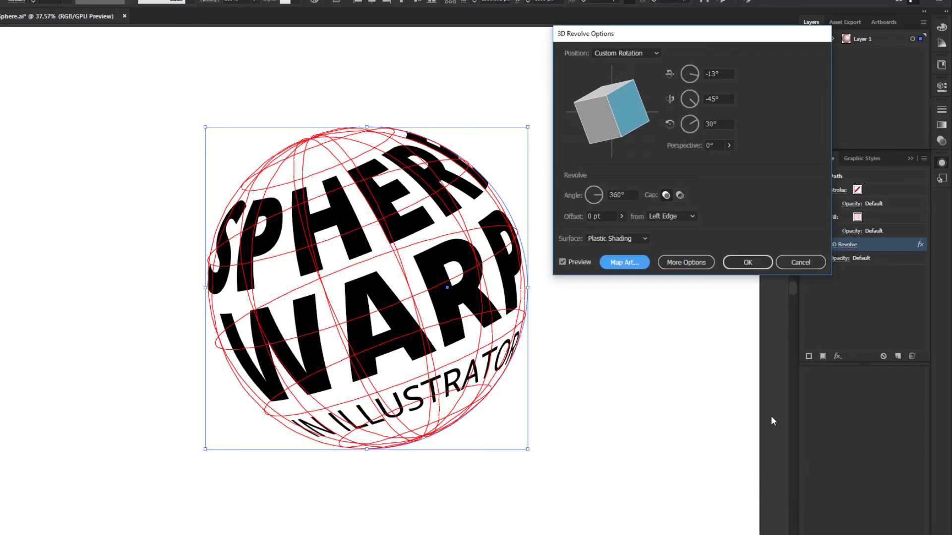
pyautogui.click(744, 264)
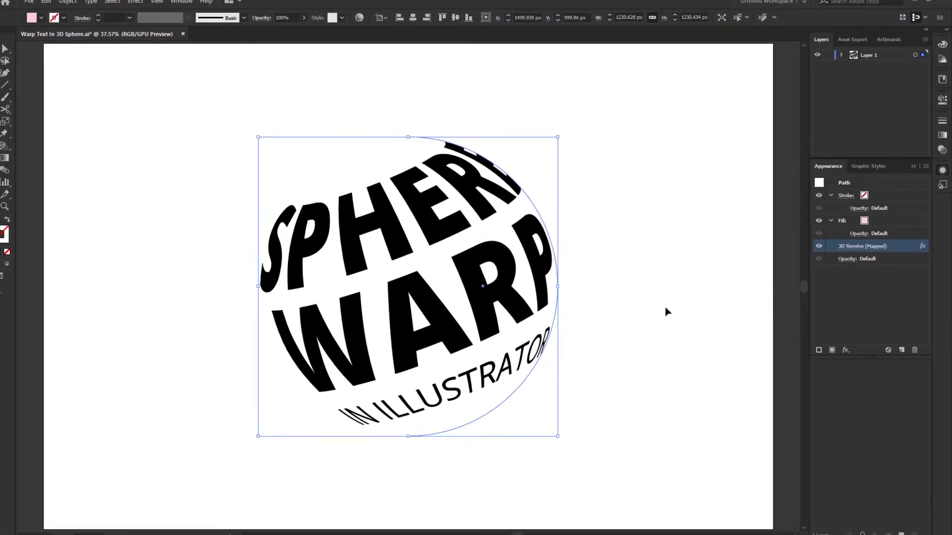
# Create a 3000 × 2000 px rectangle with the Rectangle Tool
pyautogui.click(672, 311)
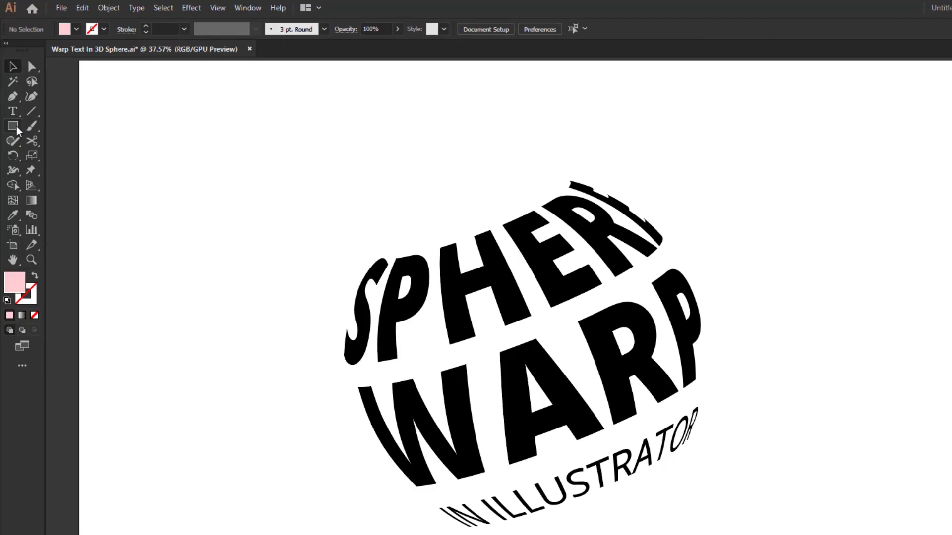
pyautogui.click(13, 126)
pyautogui.click(240, 196)
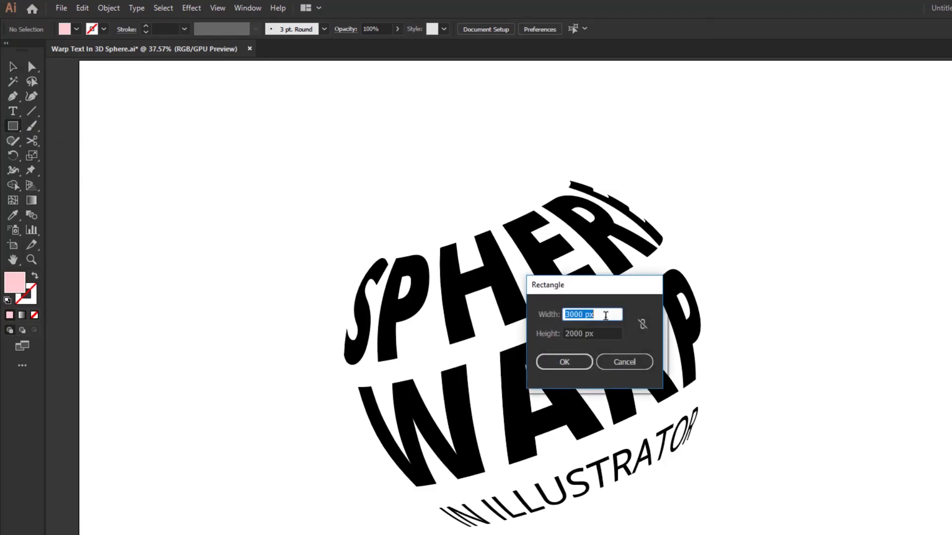
pyautogui.click(610, 333)
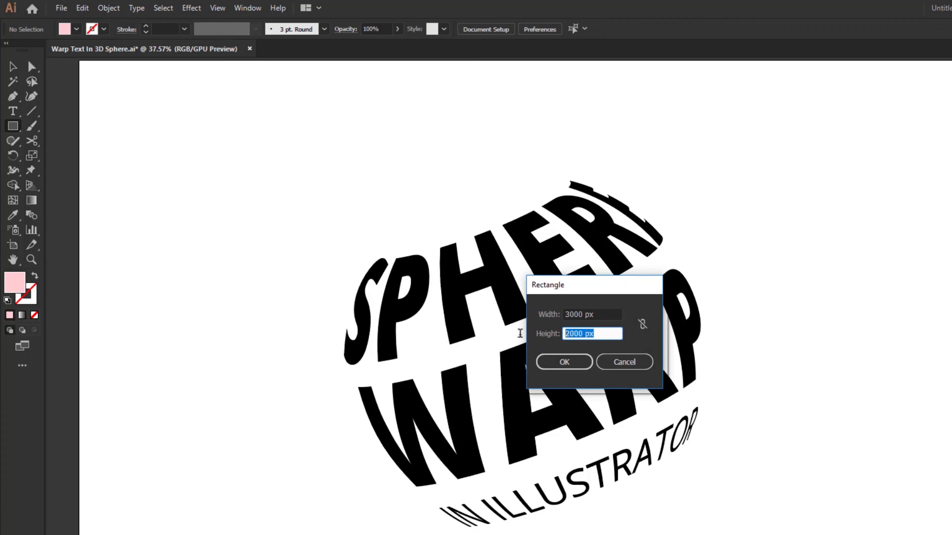
pyautogui.click(570, 362)
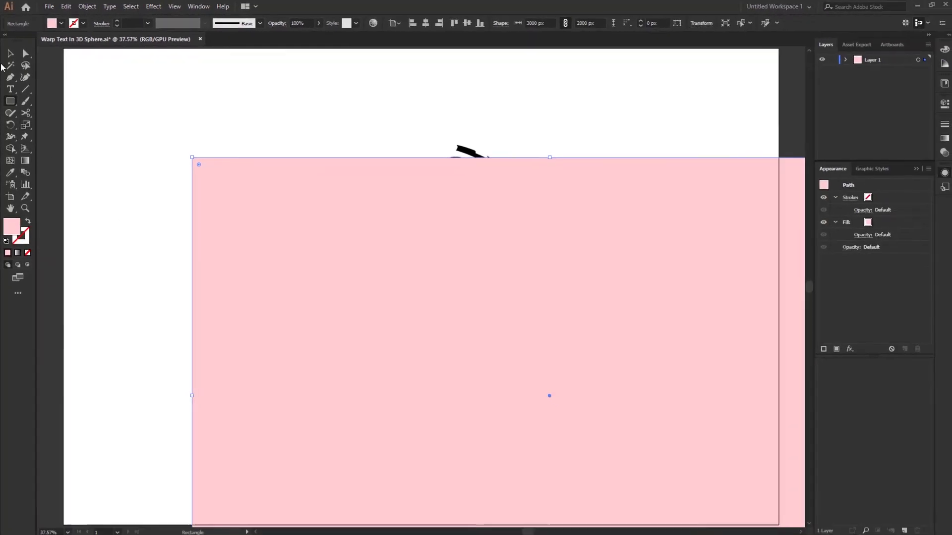
# Centre the rectangle horizontally and vertically on the artboard
pyautogui.click(9, 54)
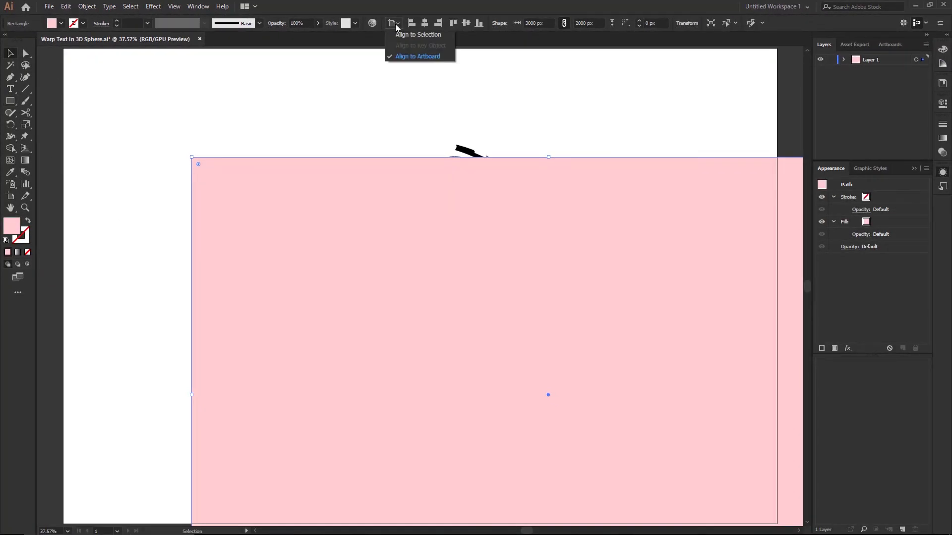
pyautogui.click(425, 24)
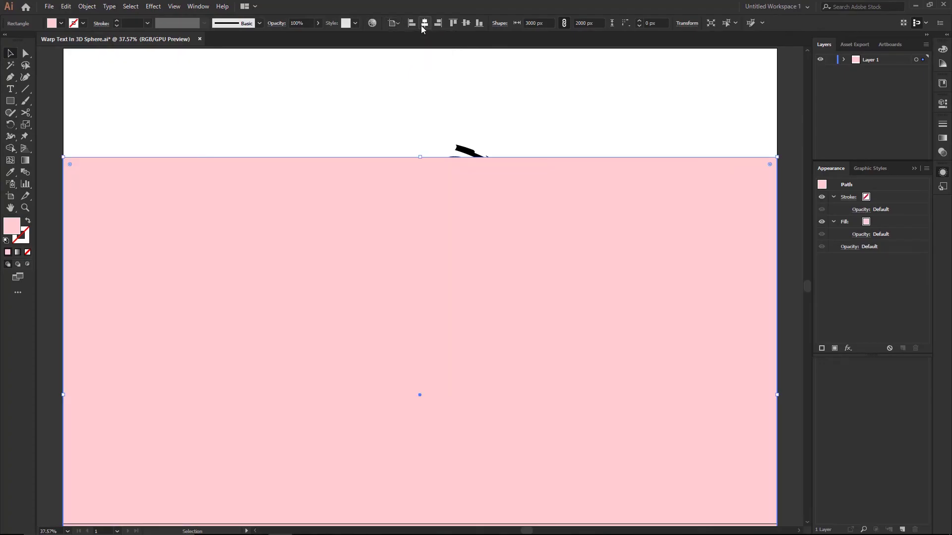
pyautogui.click(466, 23)
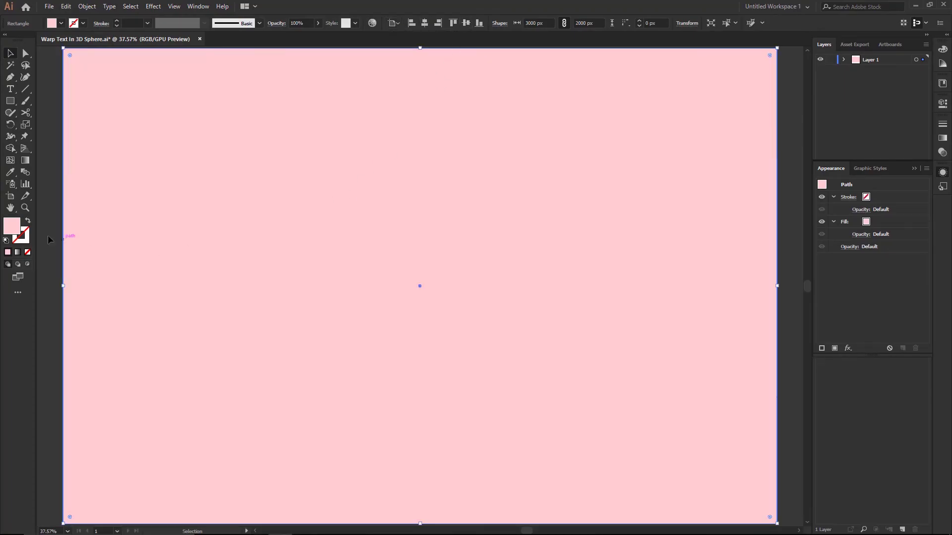
# Give the rectangle a yellow fill of R 240, G 191, B 24
pyautogui.doubleClick(18, 227)
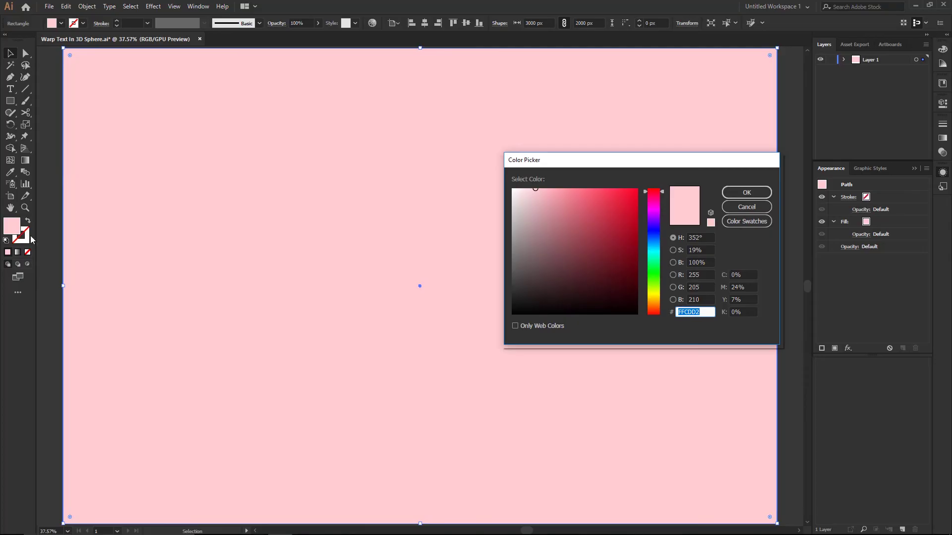
pyautogui.click(702, 275)
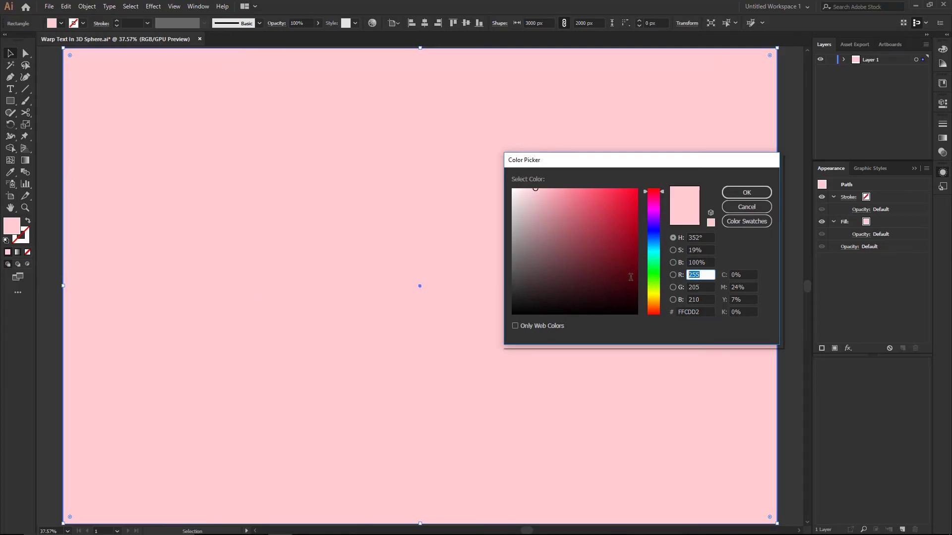
pyautogui.write('240')
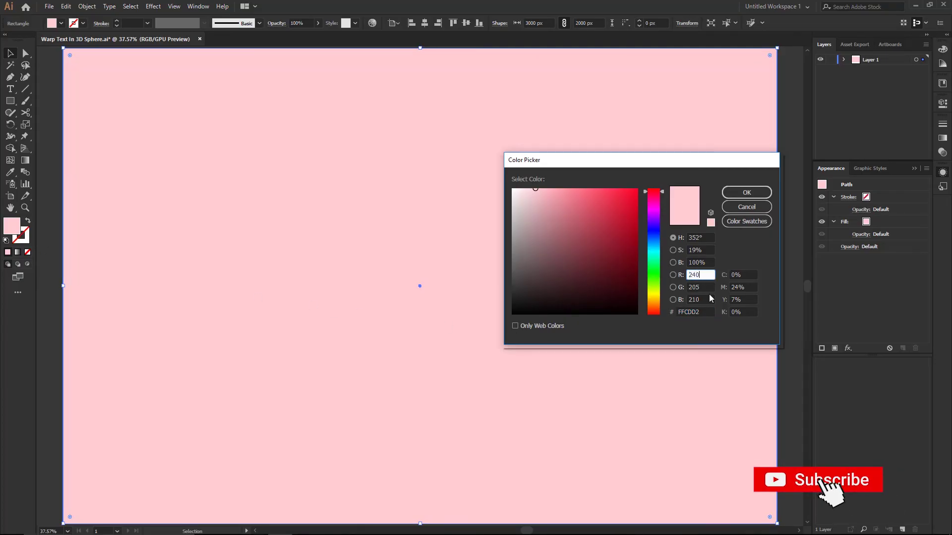
pyautogui.press('Tab')
pyautogui.write('191')
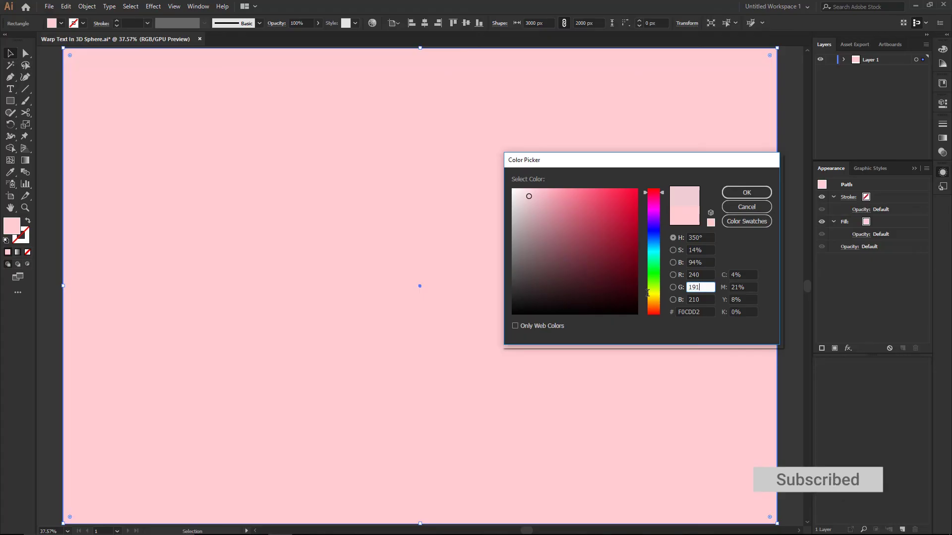
pyautogui.press('Tab')
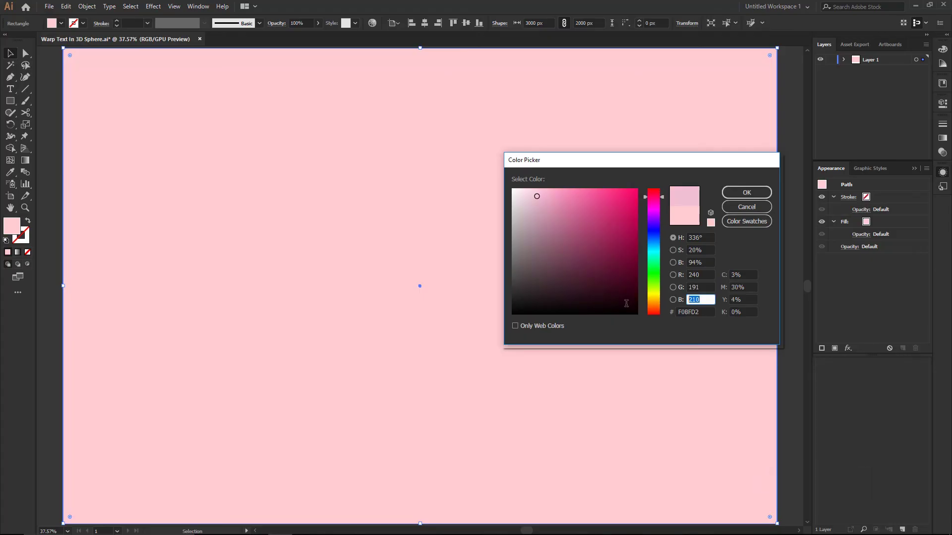
pyautogui.write('24')
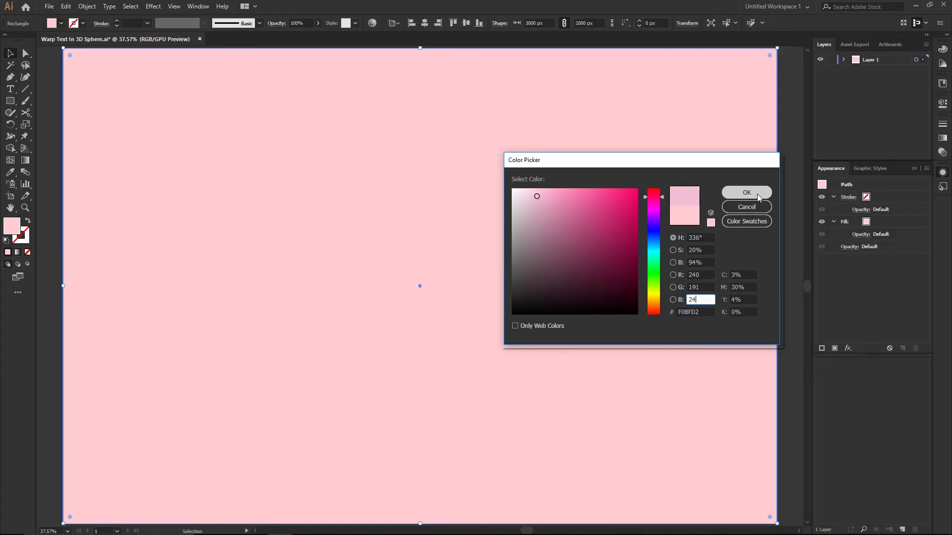
pyautogui.click(753, 194)
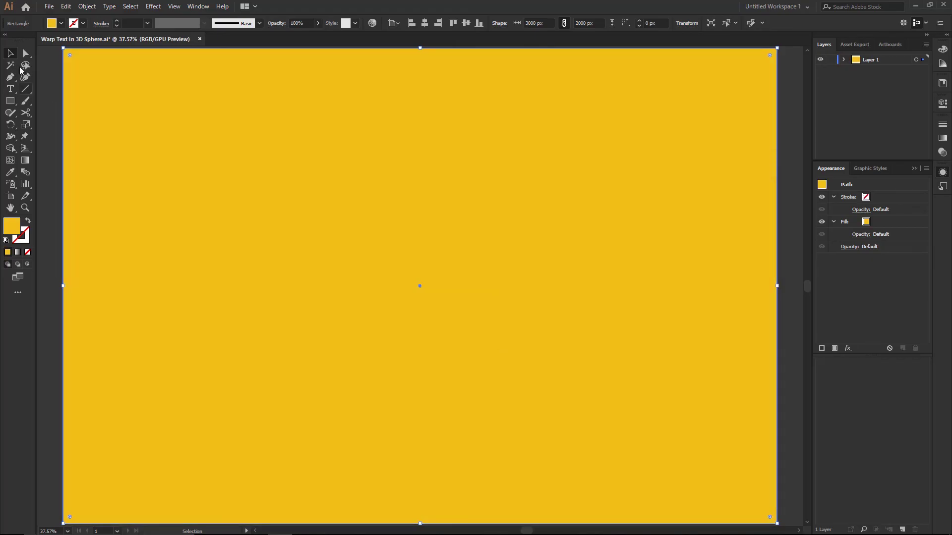
# In Layers, move <Rectangle> below <Path> so the black text sits over the yellow background, then deselect
pyautogui.click(914, 169)
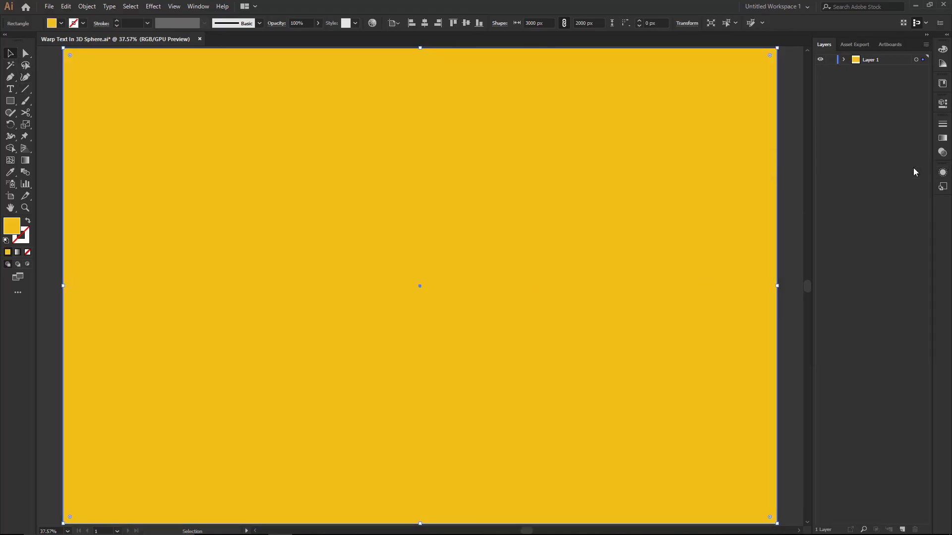
pyautogui.click(843, 60)
pyautogui.moveTo(882, 69); pyautogui.dragTo(883, 85)
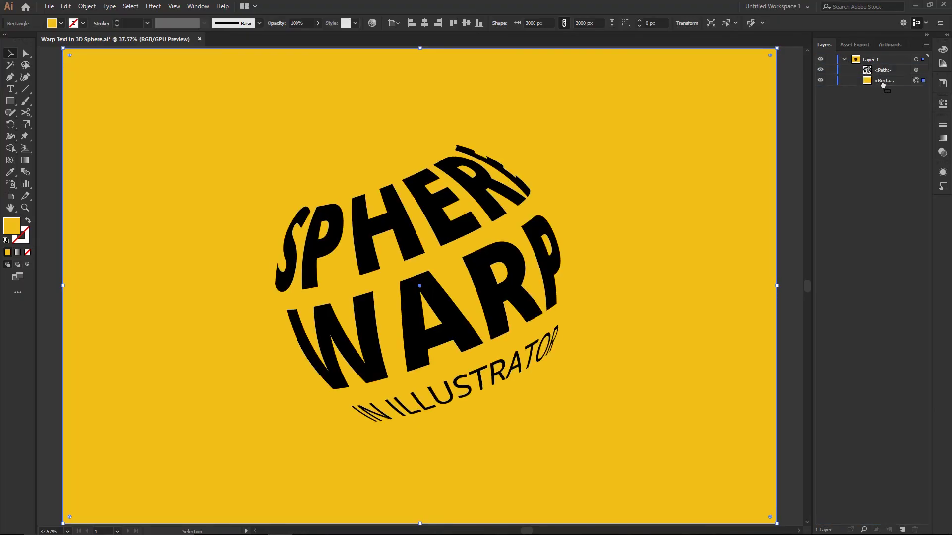
pyautogui.click(796, 168)
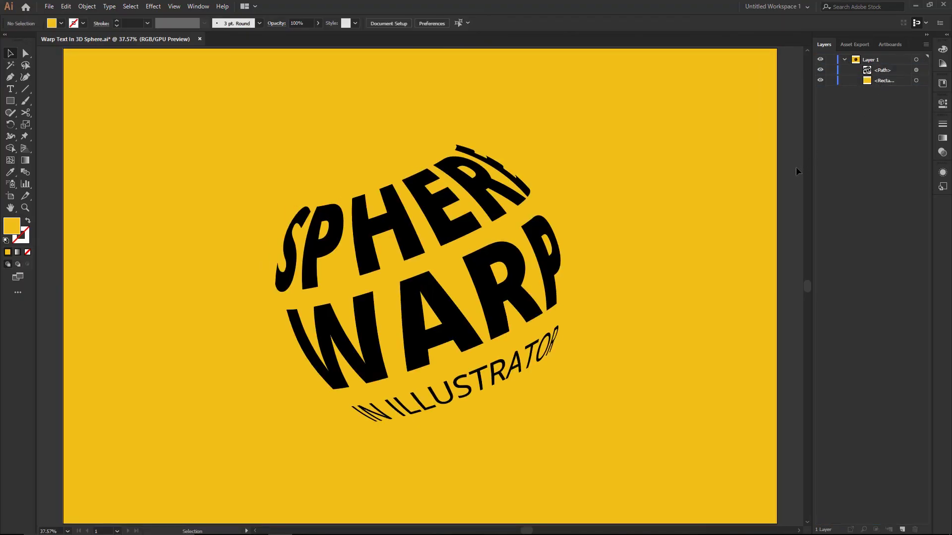